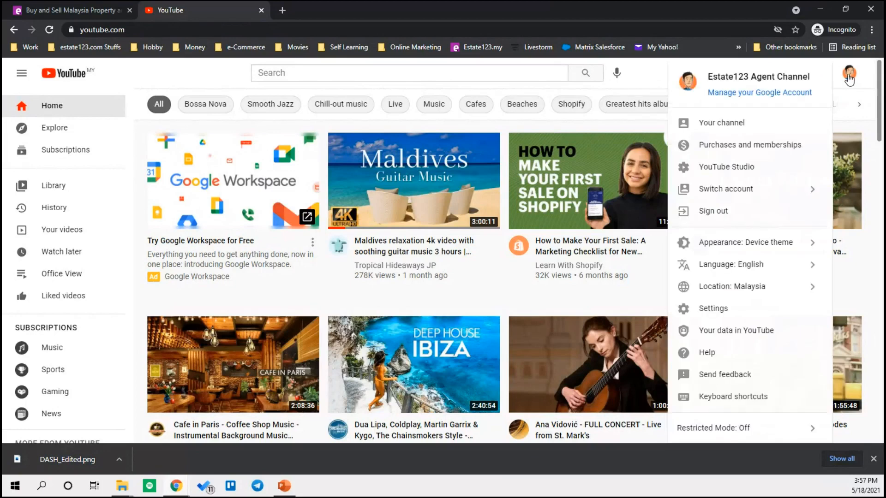
- Go to Your channel and start a new video upload from the empty channel page
left_click(727, 125)
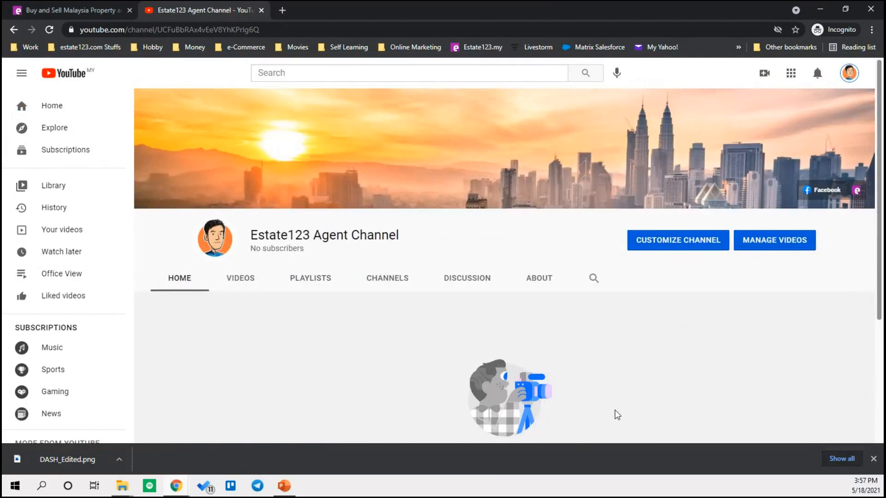
scroll(613, 392, "down", 3)
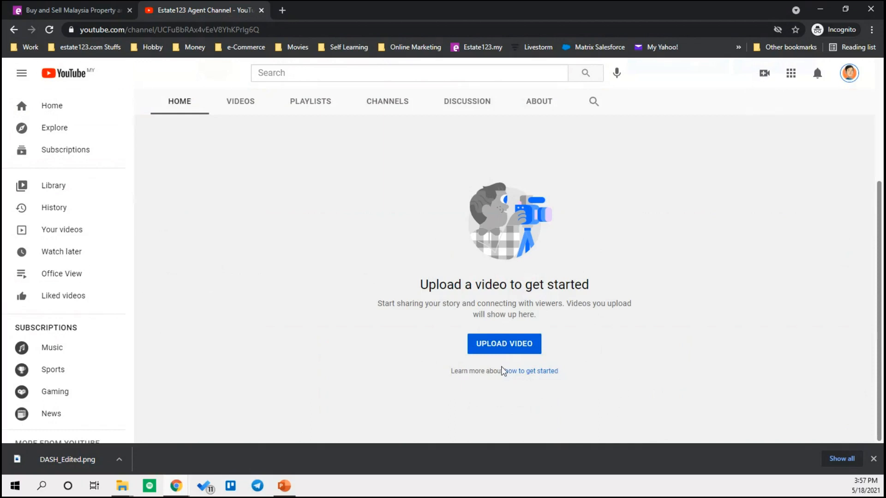
left_click(502, 349)
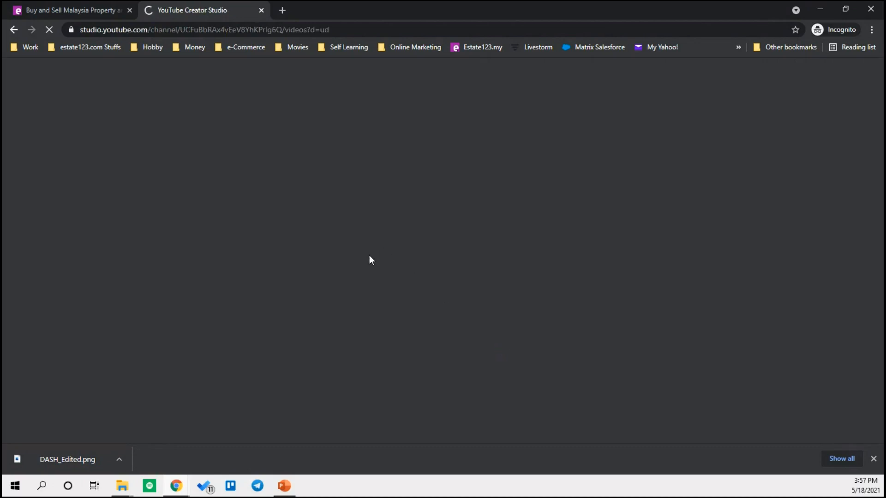
- Upload FastForward_DASH.mp4 from the Desktop's My YT Channel folder
left_click(873, 459)
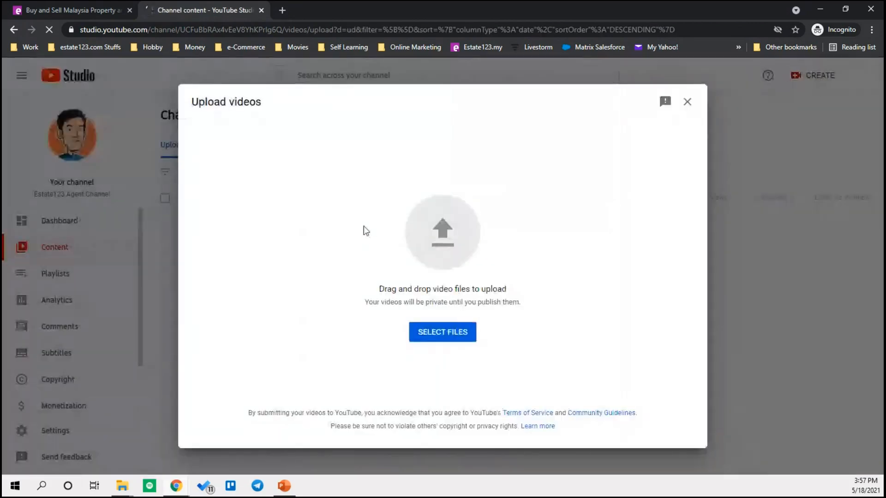
left_click(449, 337)
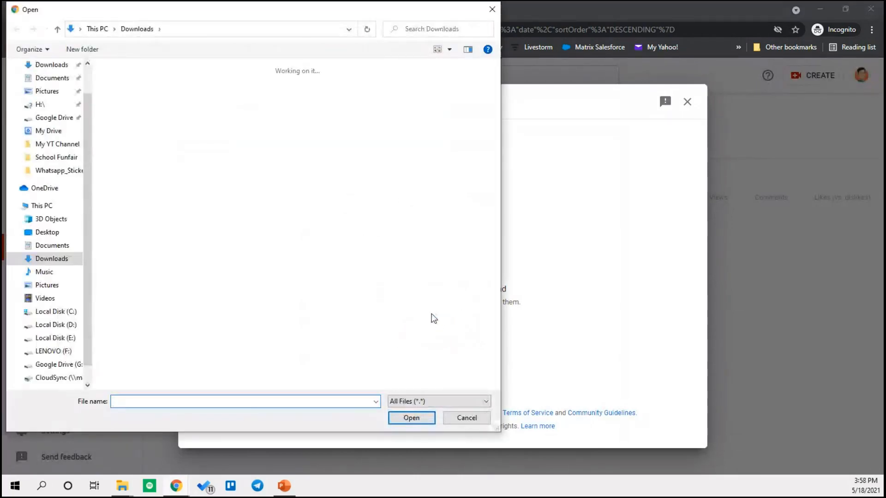
left_click(50, 236)
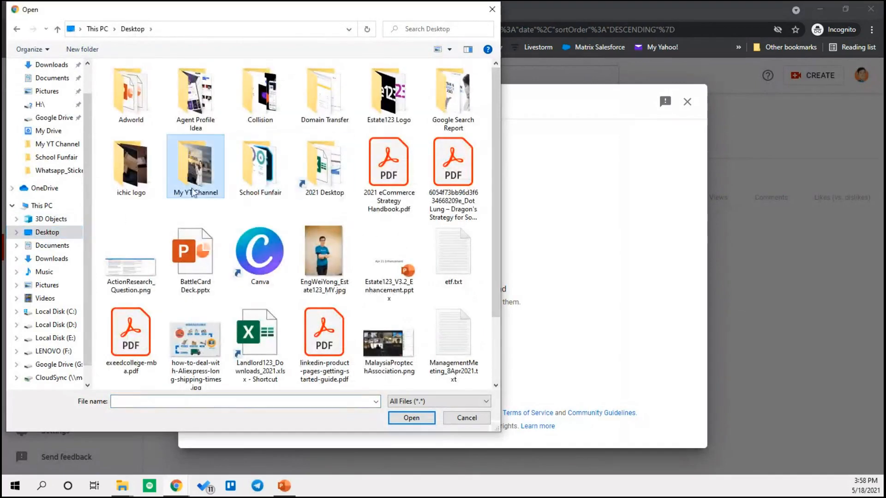
double_click(193, 192)
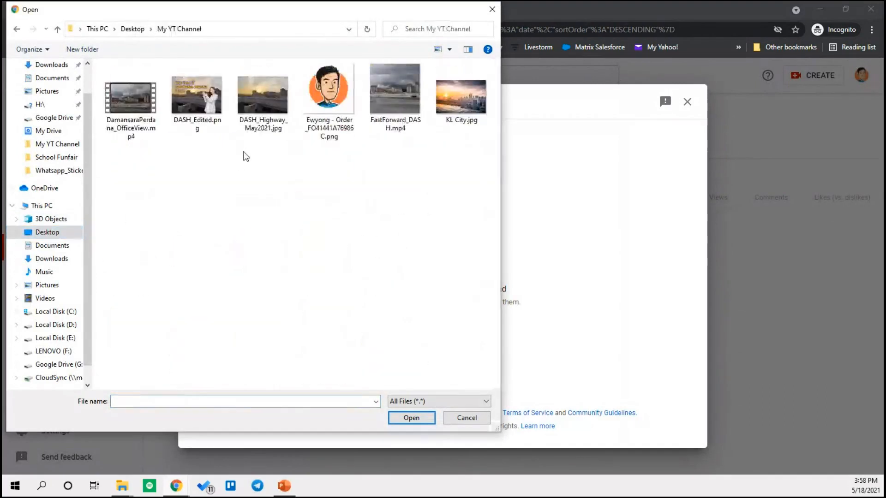
left_click(397, 105)
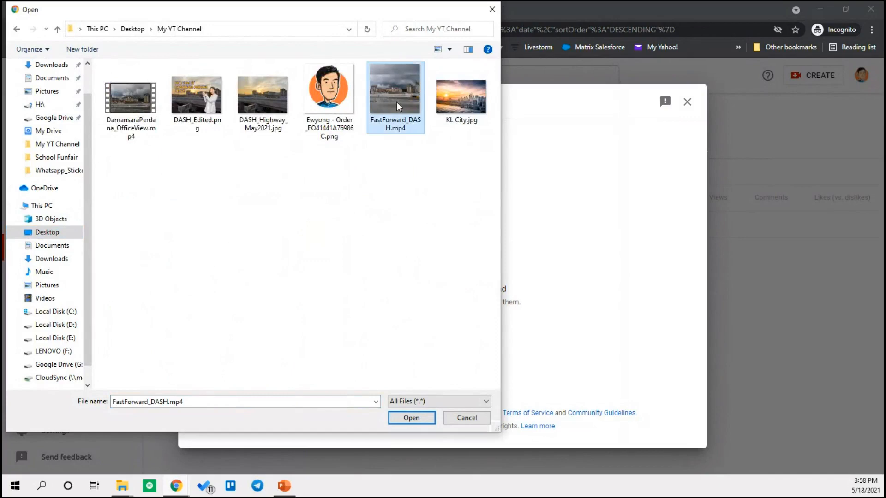
left_click(411, 418)
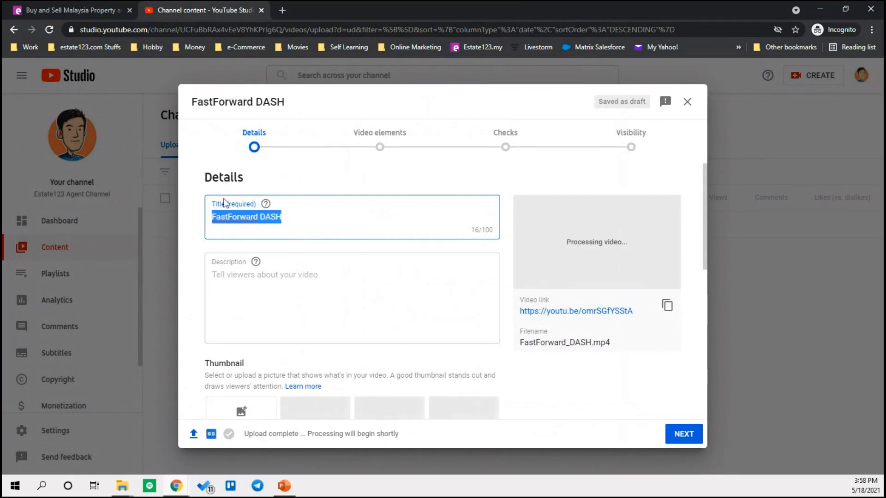
- Replace the title with 'View of DASH Highway at Damansara Perdana D19 Office', inserting D19 before Office
left_click(311, 225)
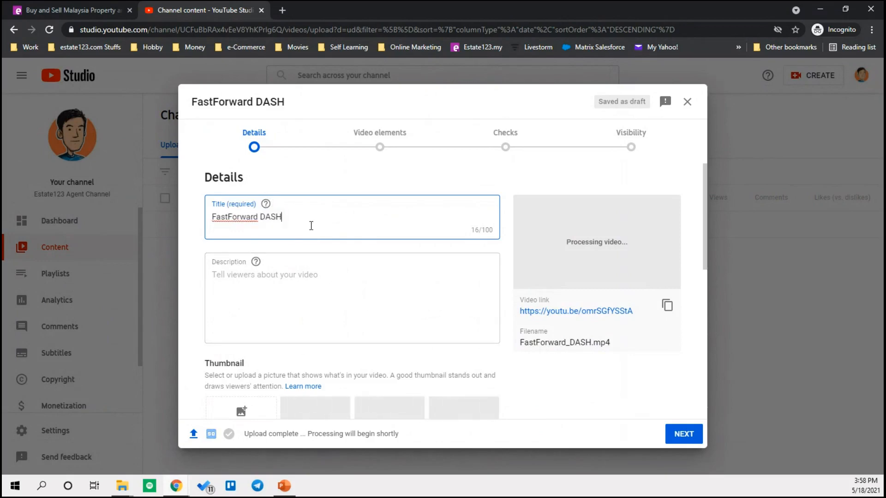
key("ctrl+a")
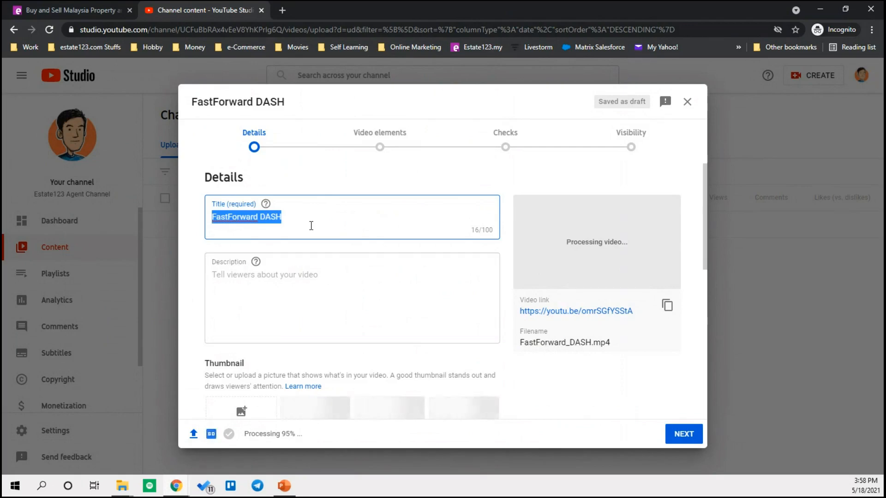
type("Vie")
key("BackSpace")
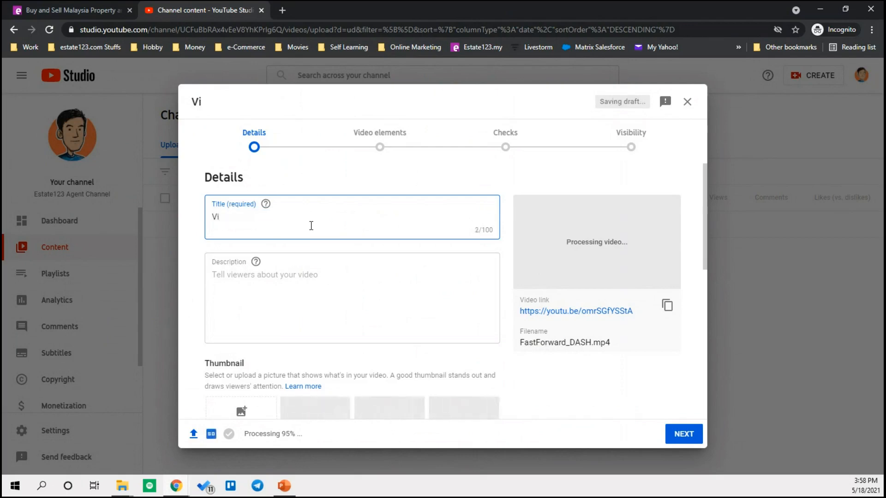
type("ew of DA")
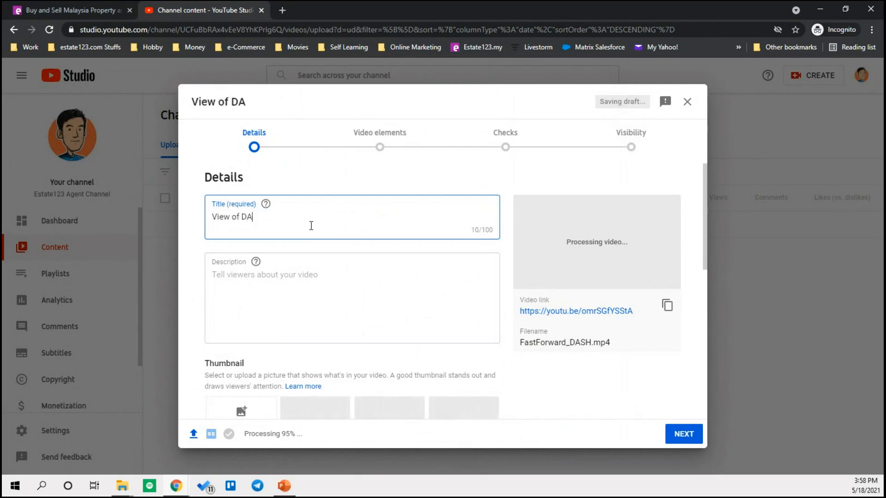
type("SH Highway at")
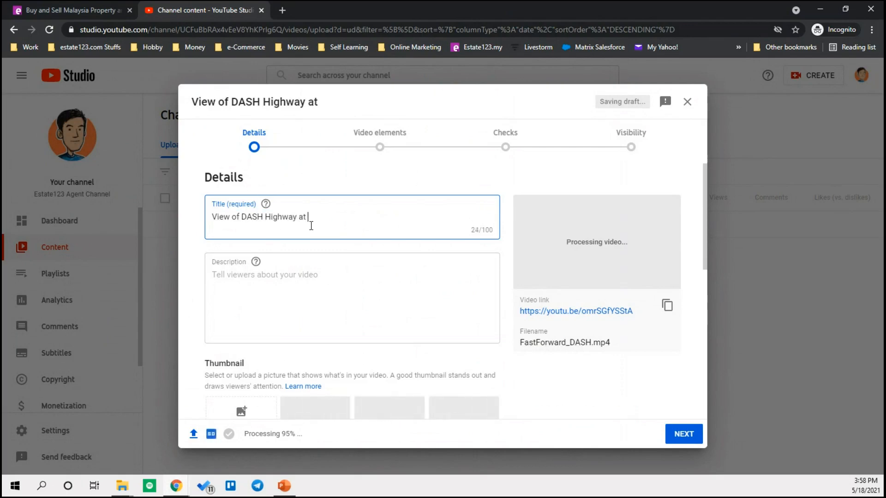
type(" Damansara P")
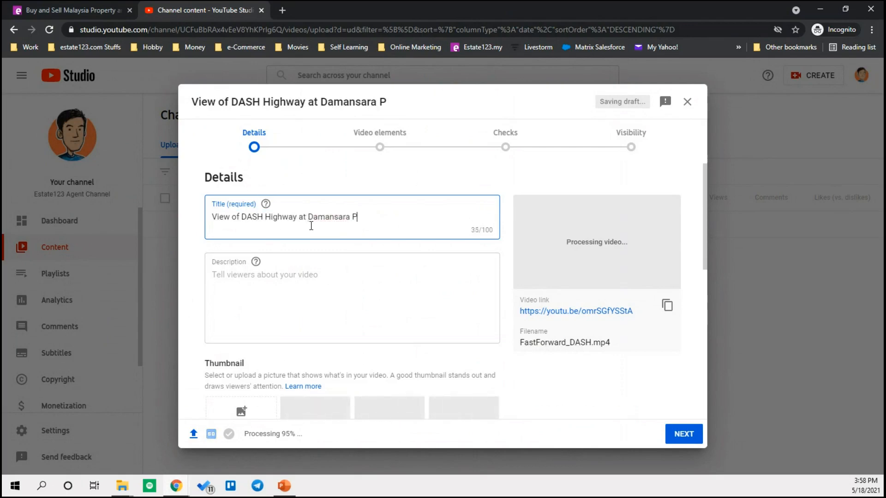
type("erdana Office")
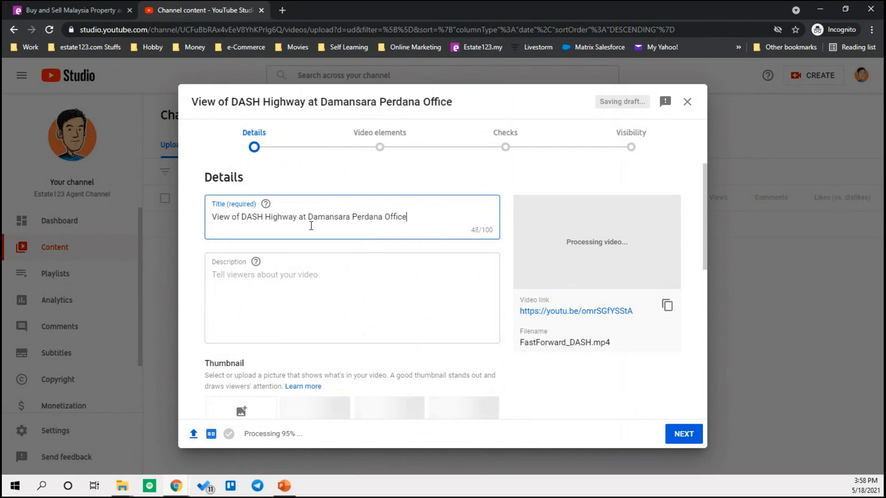
left_click(384, 217)
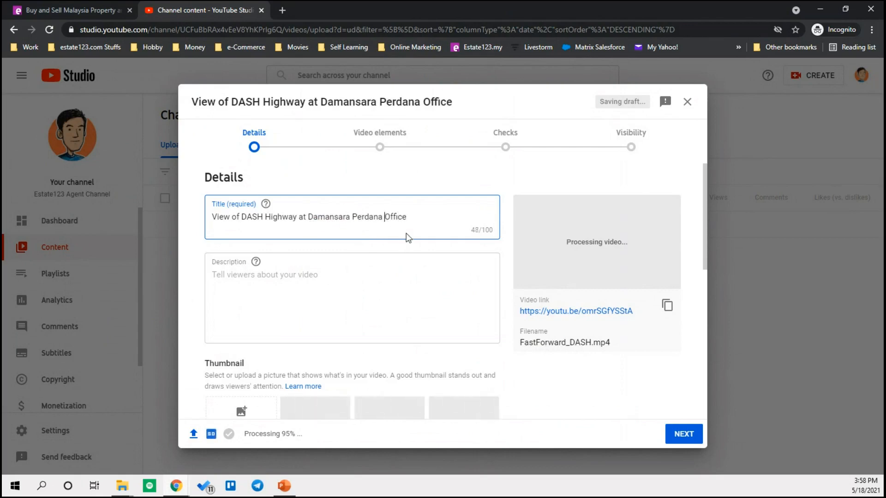
type("D19")
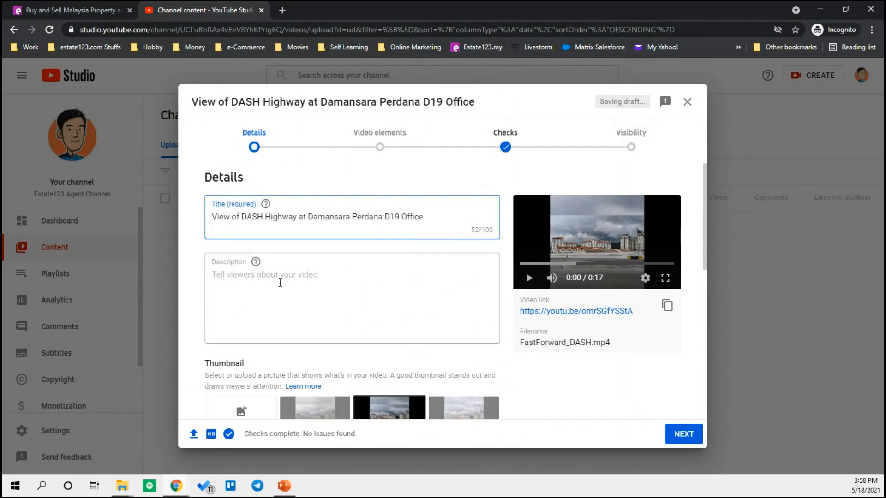
left_click(283, 282)
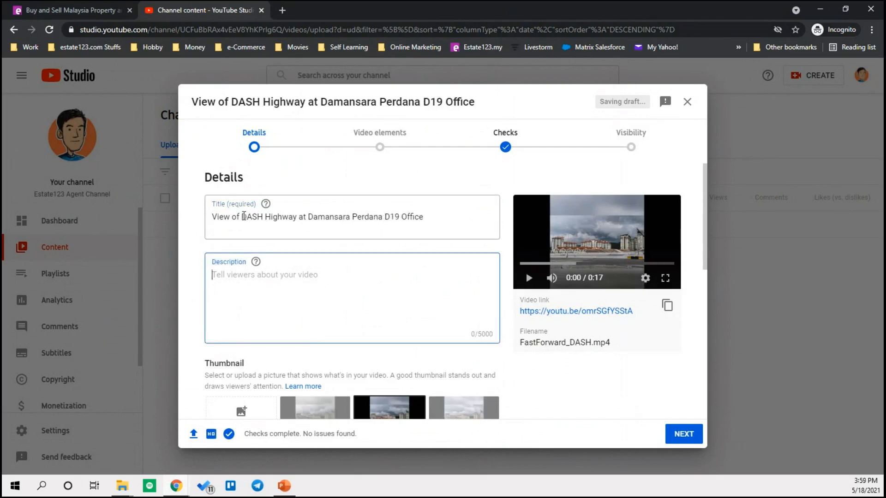
- Type the description 'Check out the view of DASH highway just outside our office at Damansara Perdana'
left_click_drag(244, 216, 381, 217)
left_click(336, 282)
left_click(246, 213)
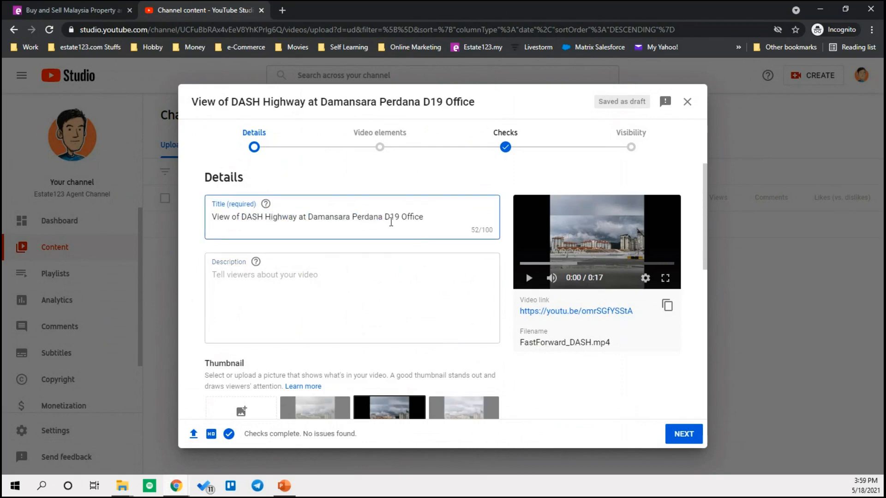
left_click(304, 294)
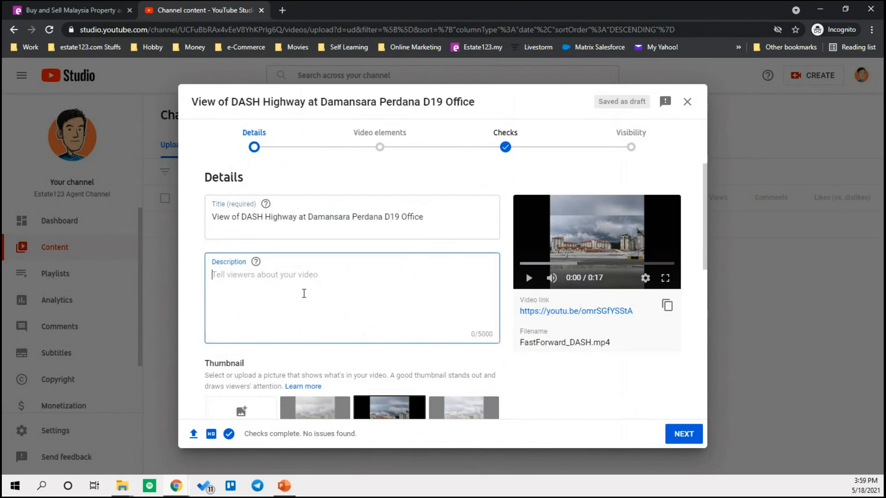
type("Check out the vi")
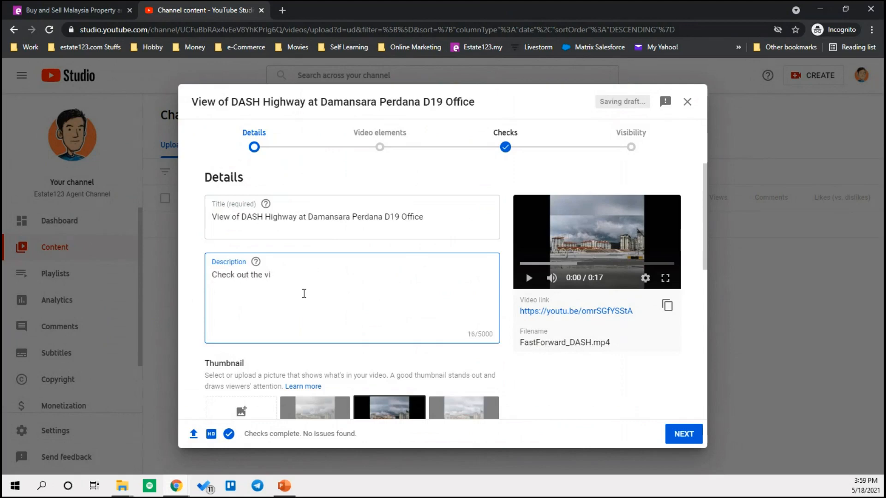
type("ew of DASH highway just ")
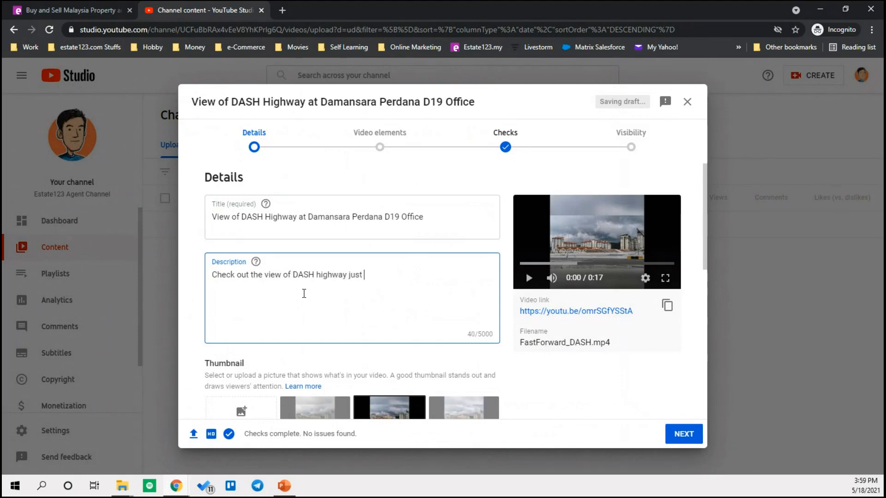
type("outside")
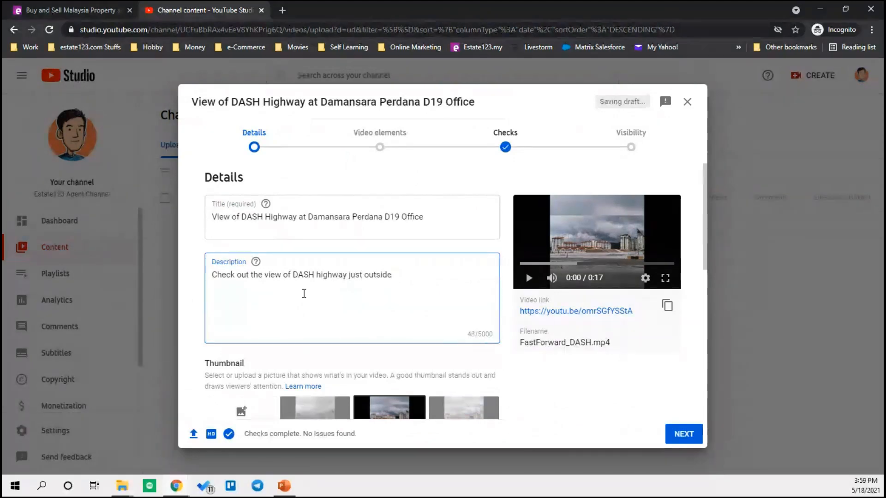
type(" our office at Damansara P")
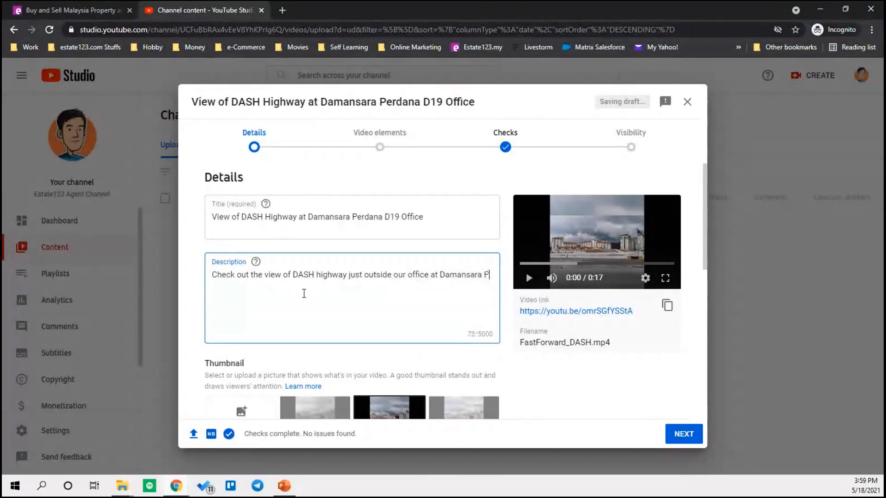
type("erdana.")
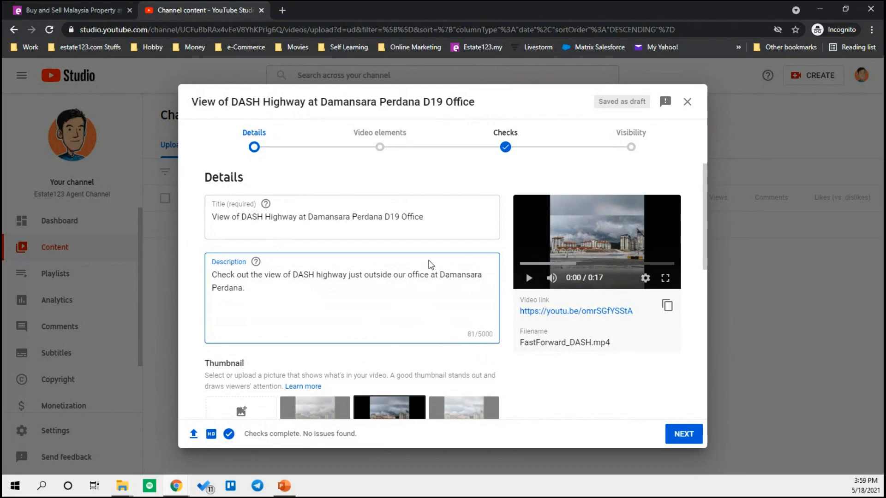
scroll(431, 264, "down", 2)
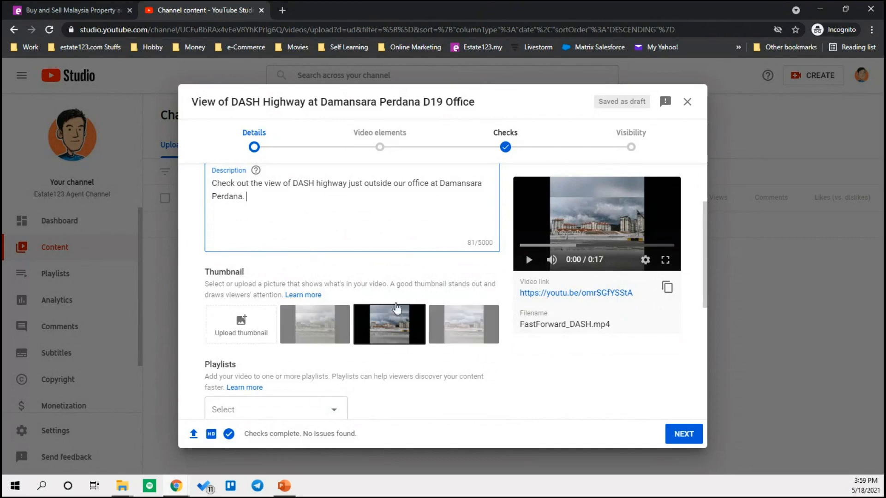
- Try the first and second suggested frames, then settle on the third as thumbnail
left_click(322, 330)
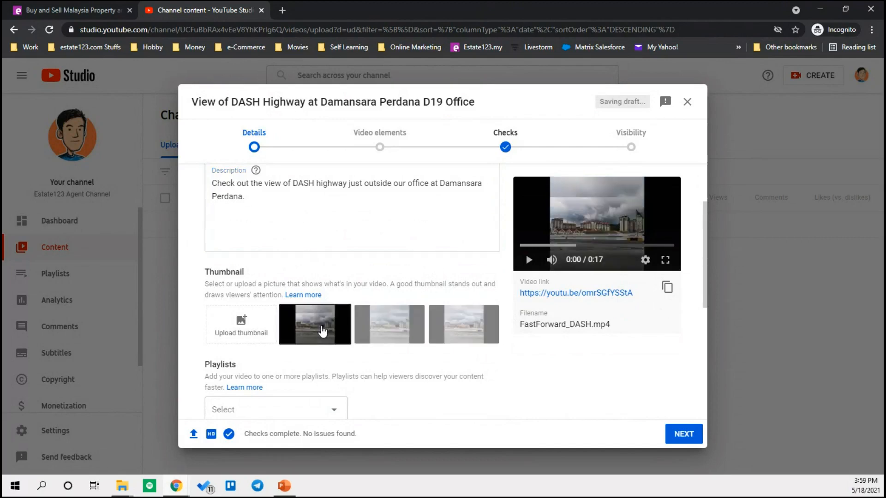
left_click(387, 329)
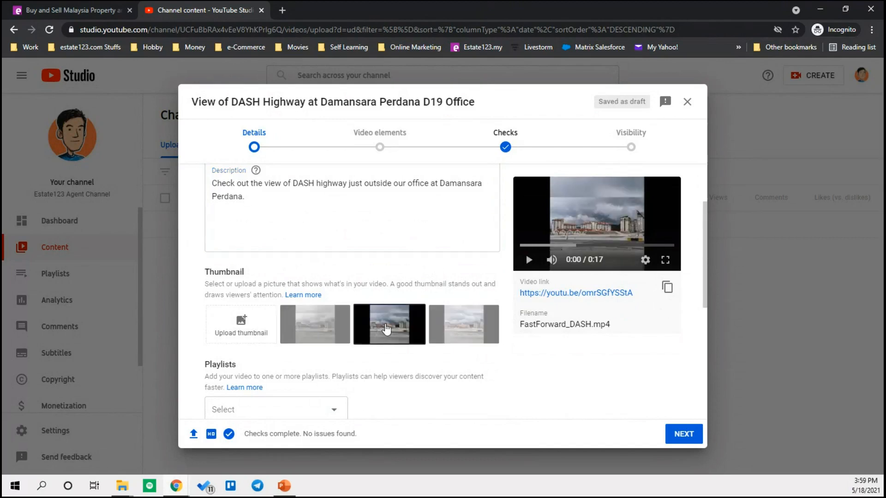
left_click(451, 323)
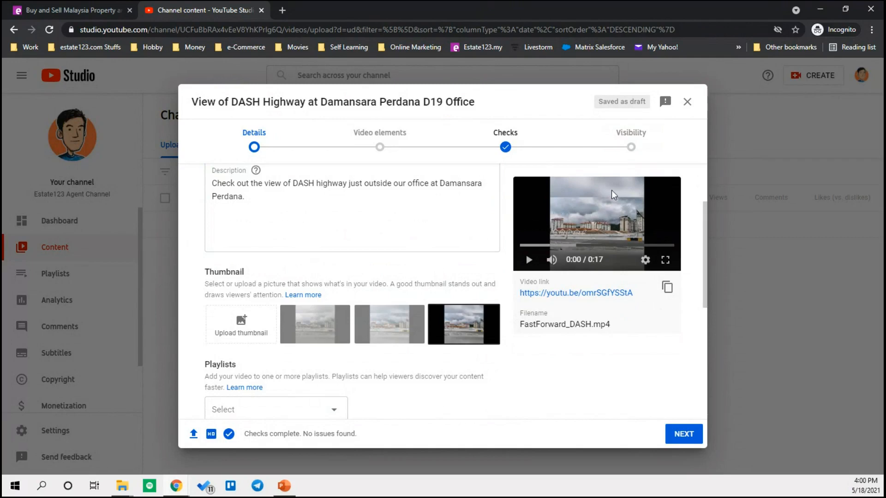
mouse_move(126, 491)
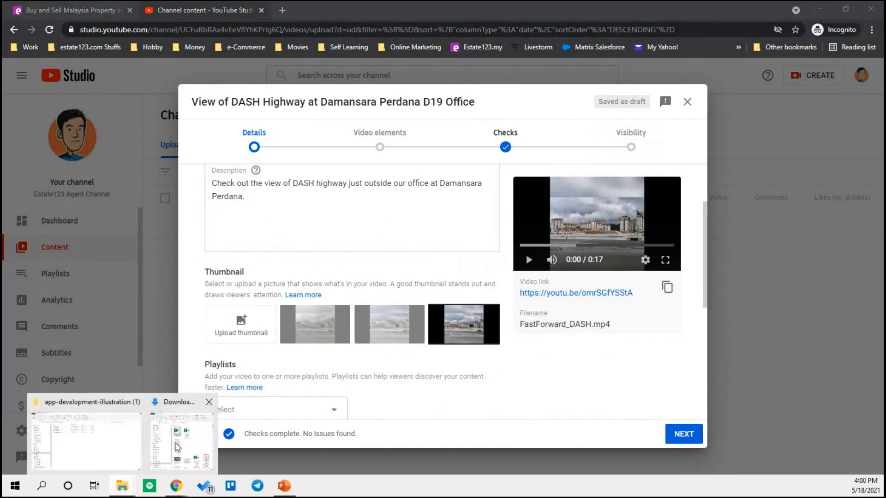
- Open DASH_Edited.png from Desktop > My YT Channel in Photos
left_click(112, 451)
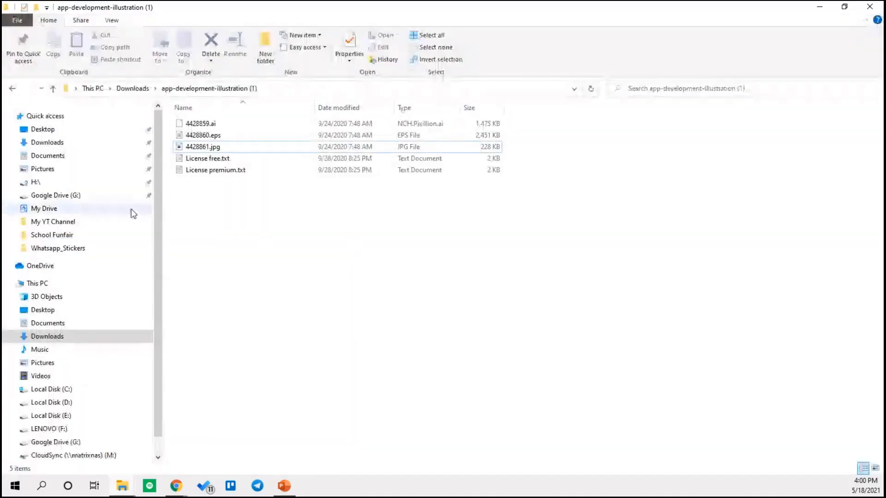
left_click(55, 311)
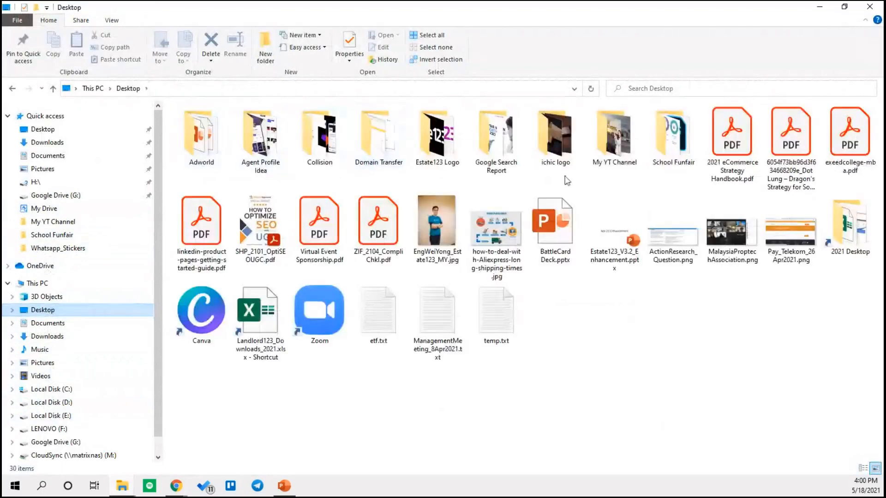
double_click(614, 138)
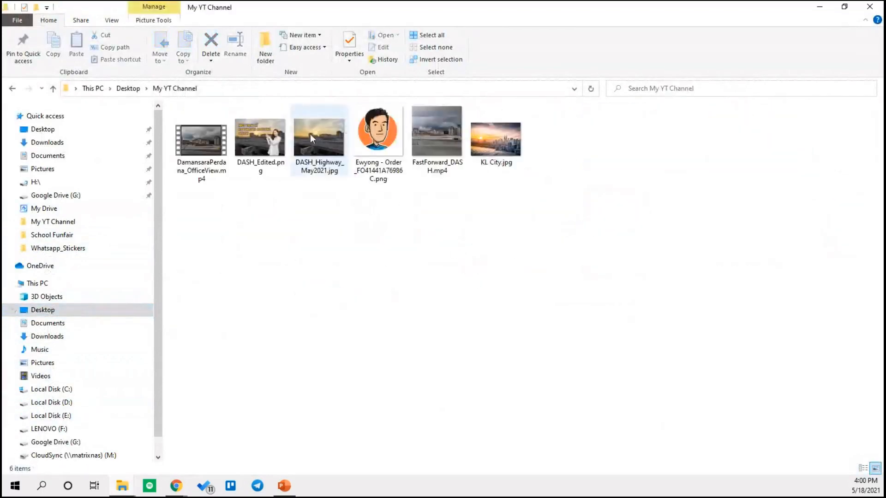
left_click(261, 143)
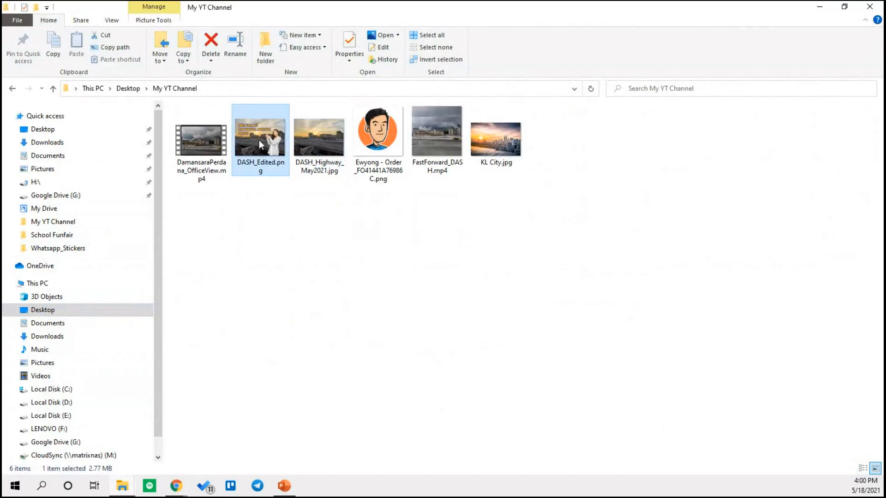
double_click(259, 141)
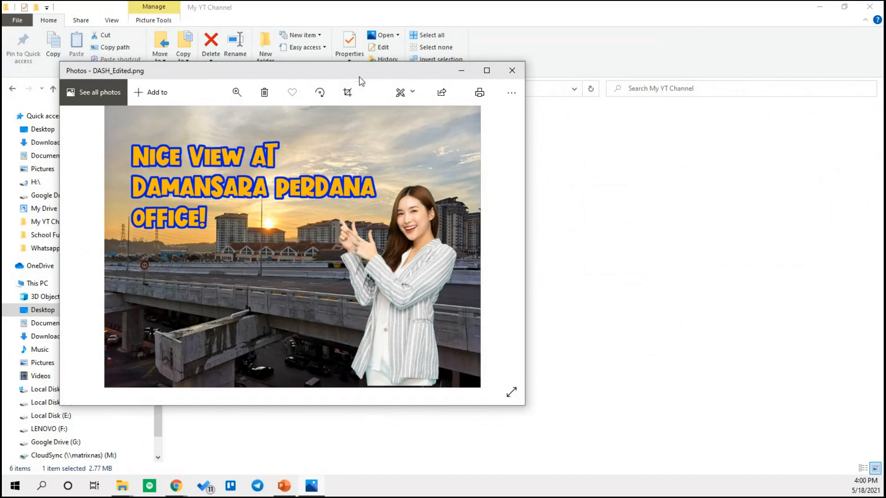
- Compare DASH_Highway_May2021.jpg with DASH_Edited.png in Photos, then go back to YouTube Studio
left_click_drag(370, 71, 639, 158)
key("alt+F4")
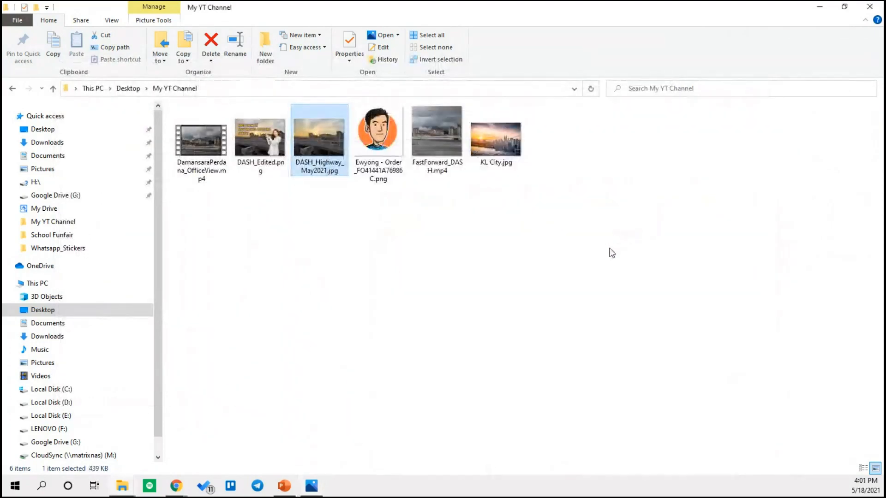
key("Return")
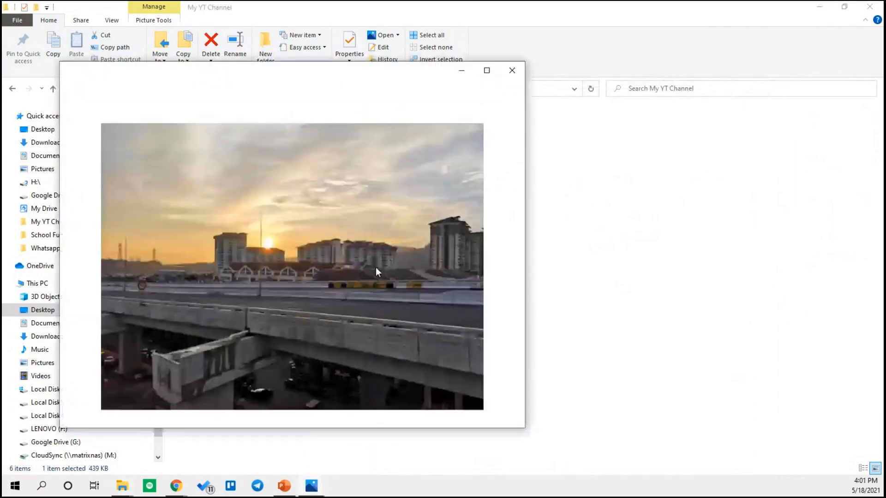
left_click_drag(334, 66, 392, 76)
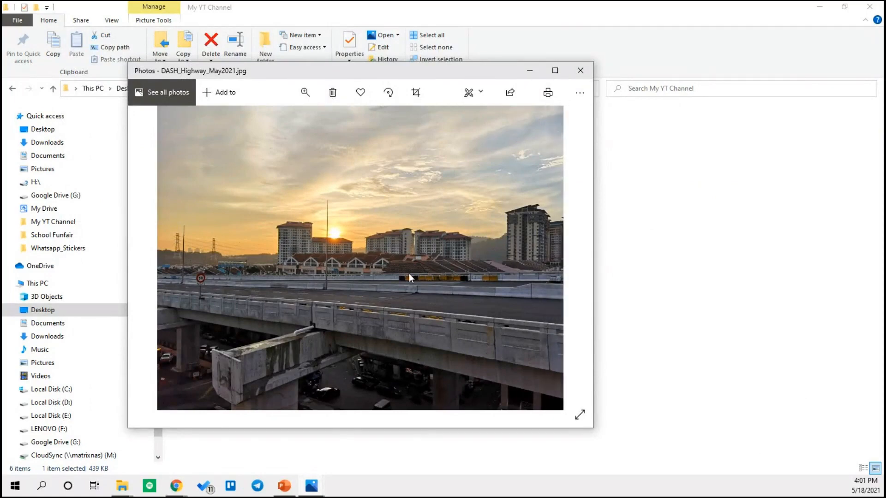
key("Right")
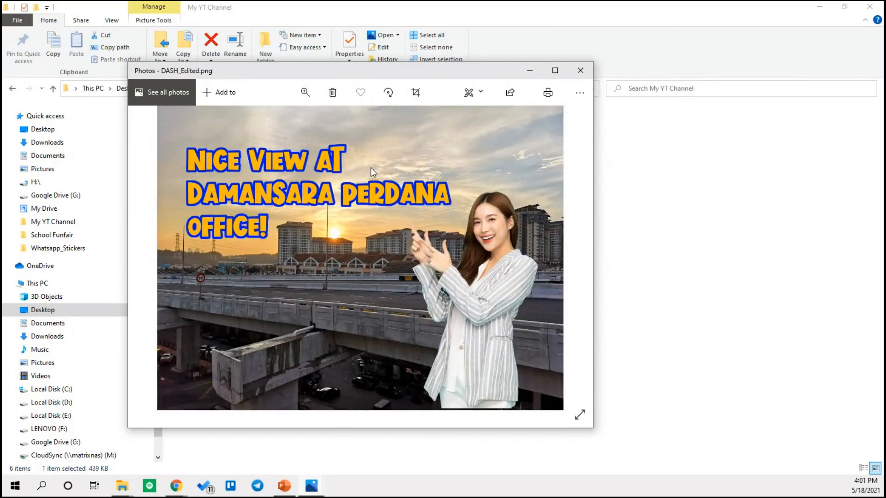
left_click(177, 486)
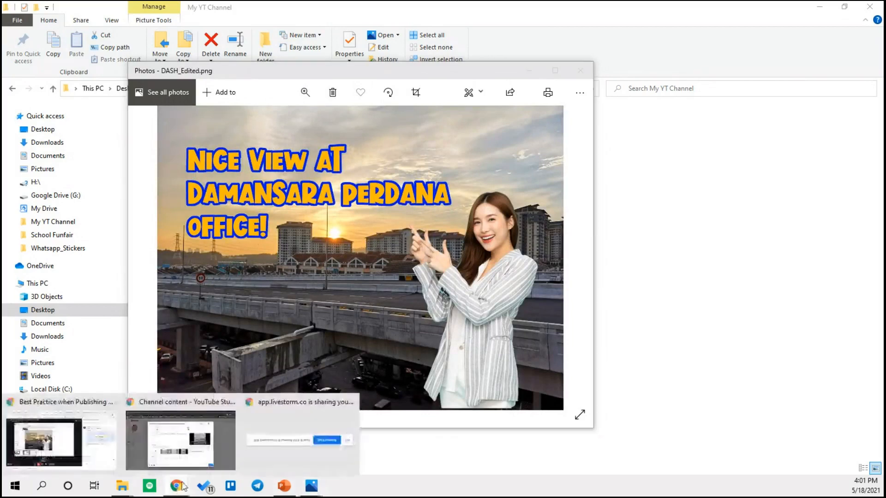
left_click(196, 447)
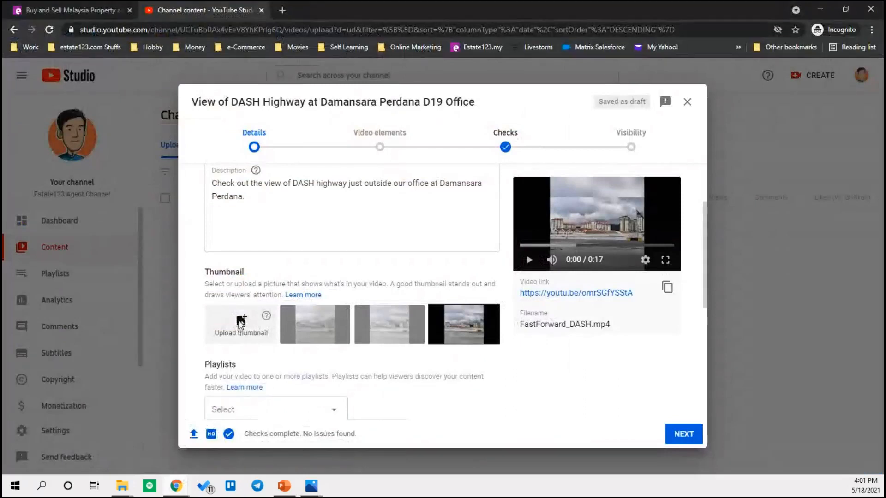
- Try DASH_Edited.png as the custom thumbnail, which is rejected as bigger than 2MB
left_click(240, 322)
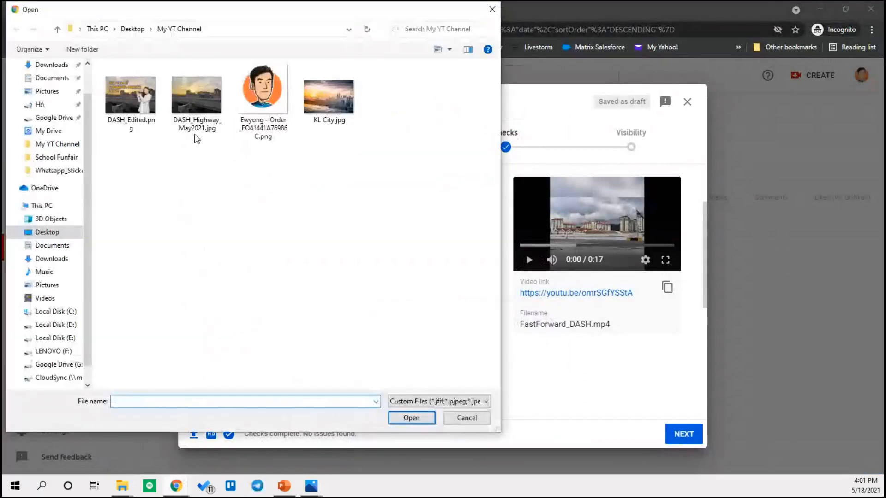
left_click(119, 94)
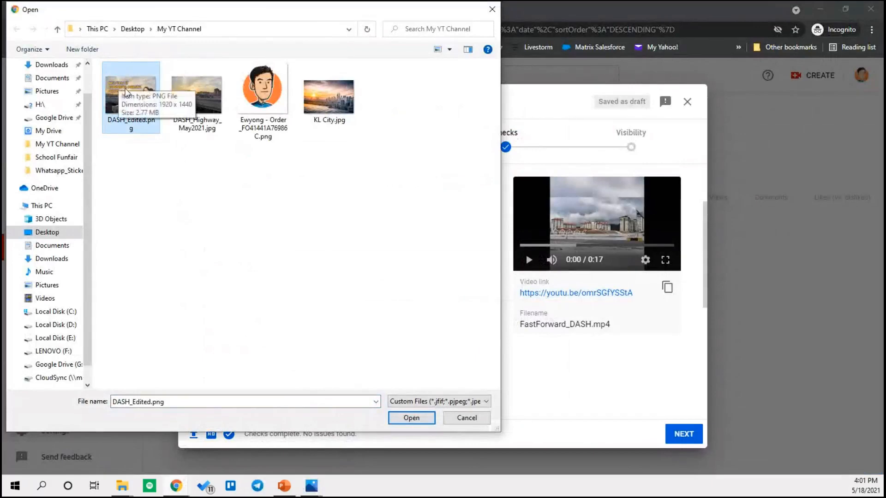
left_click(412, 418)
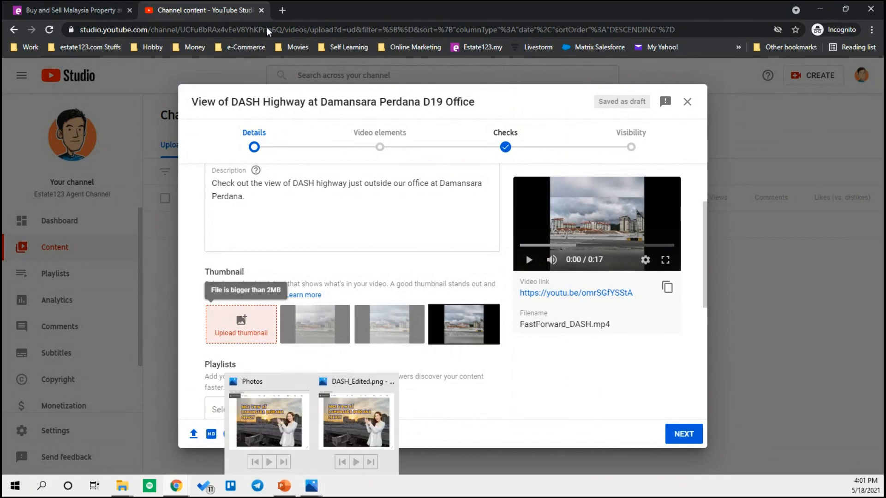
- Load tinypng.com in a new browser tab
left_click(282, 10)
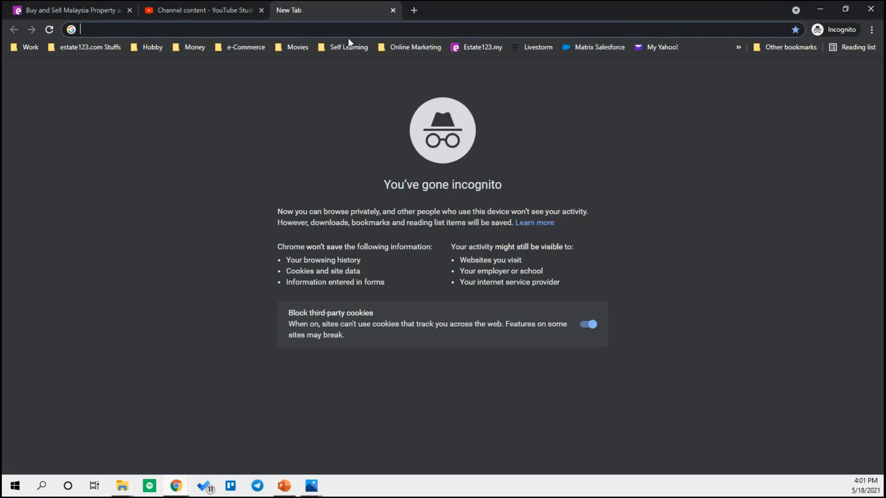
type("tinypng")
key("Return")
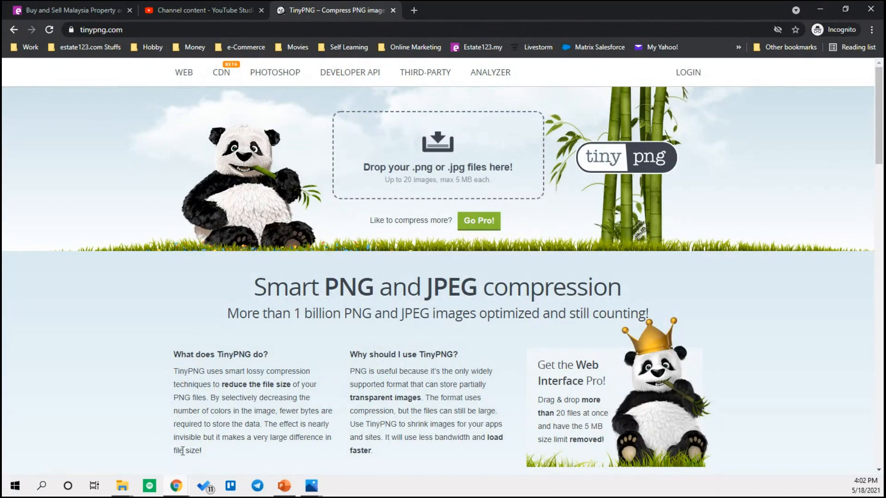
- Compress DASH_Edited.png from 2.9 MB to 957.6 KB on TinyPNG and download it
mouse_move(123, 490)
left_click(103, 454)
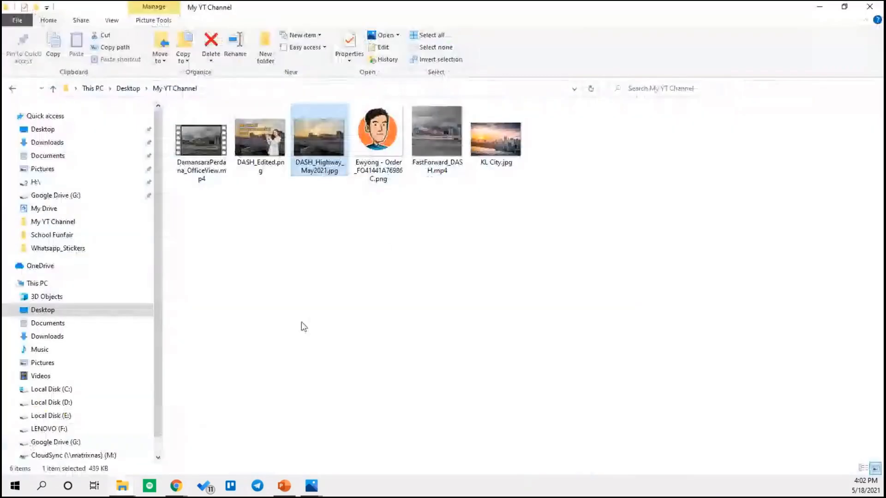
double_click(469, 6)
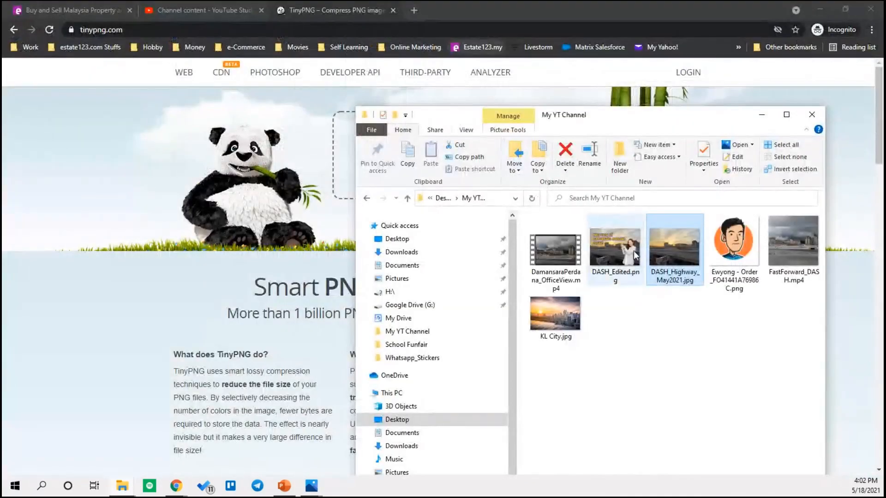
left_click(617, 271)
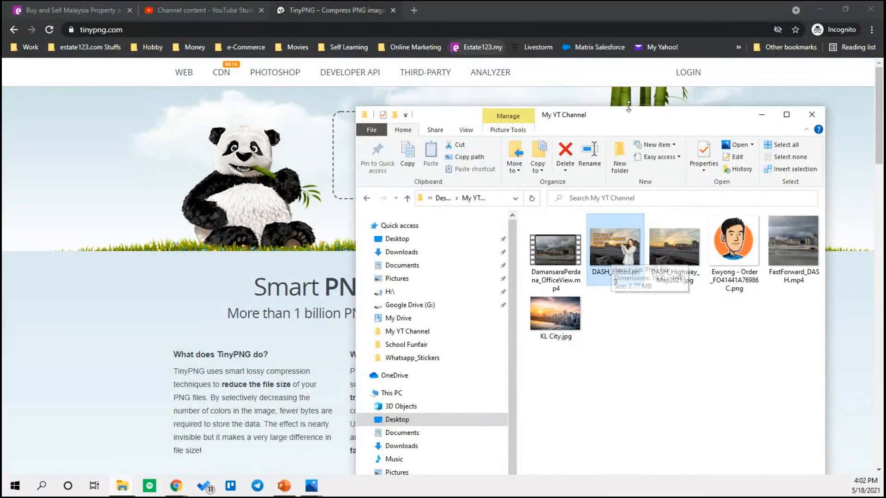
left_click_drag(645, 119, 663, 184)
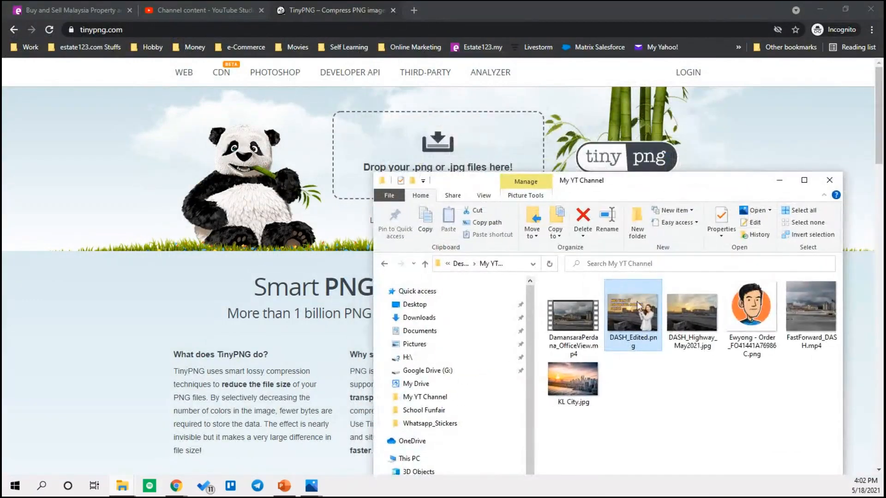
left_click_drag(627, 309, 402, 156)
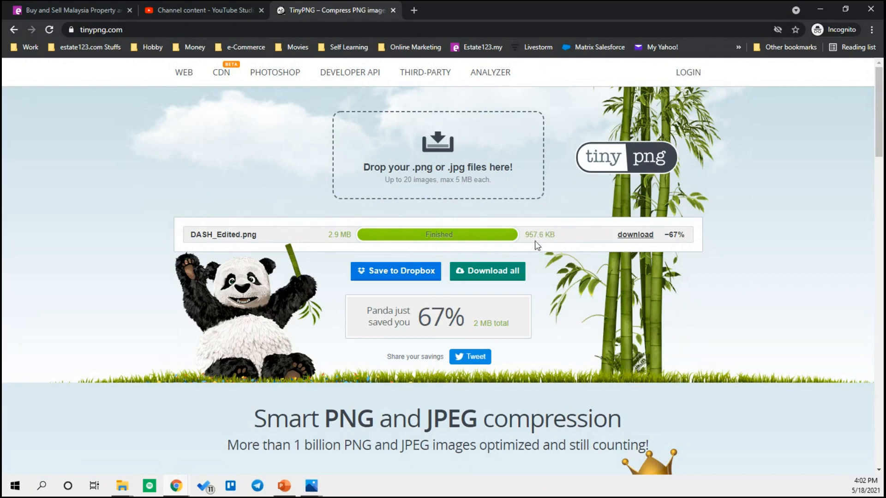
left_click(637, 236)
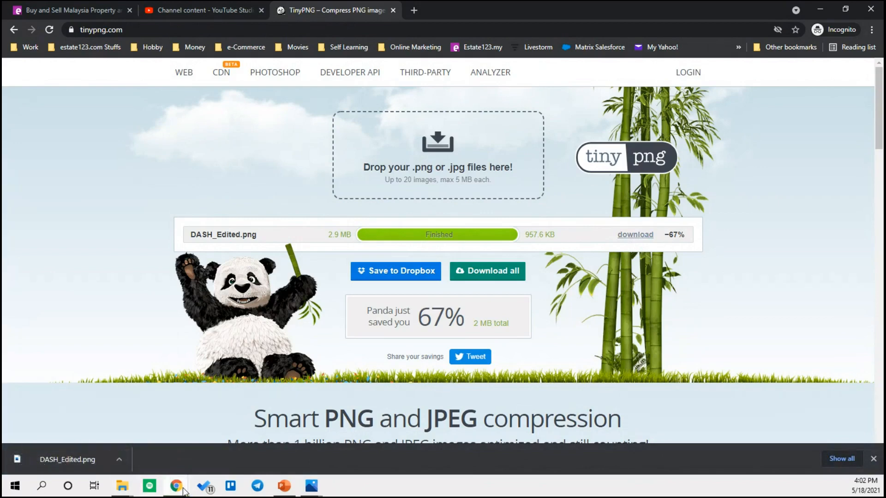
mouse_move(180, 489)
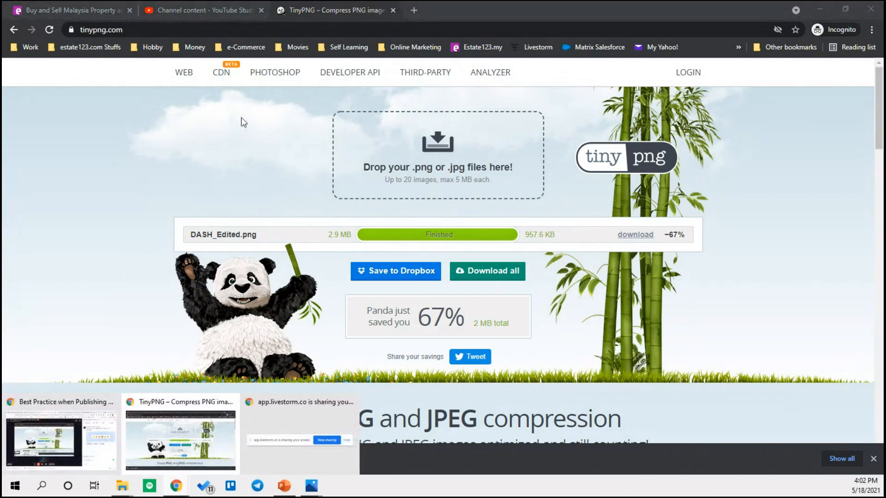
- Set the compressed DASH_Edited.png from Downloads as the video's custom thumbnail
left_click(197, 10)
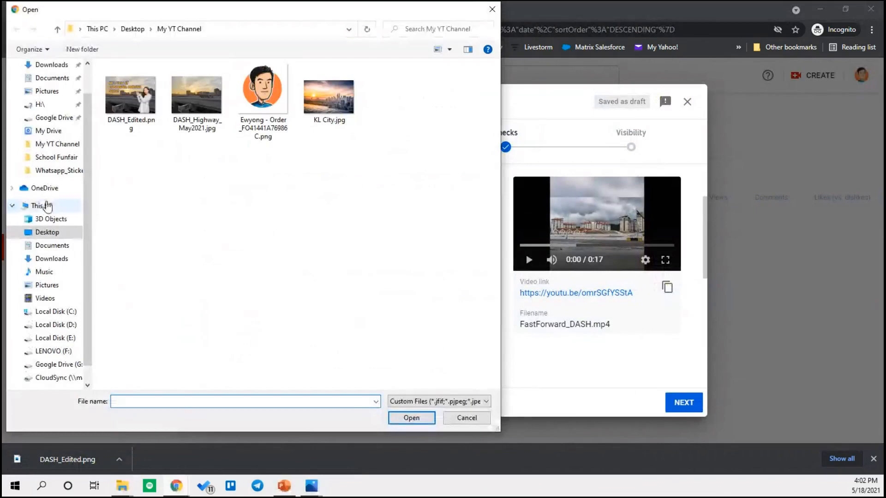
left_click(58, 258)
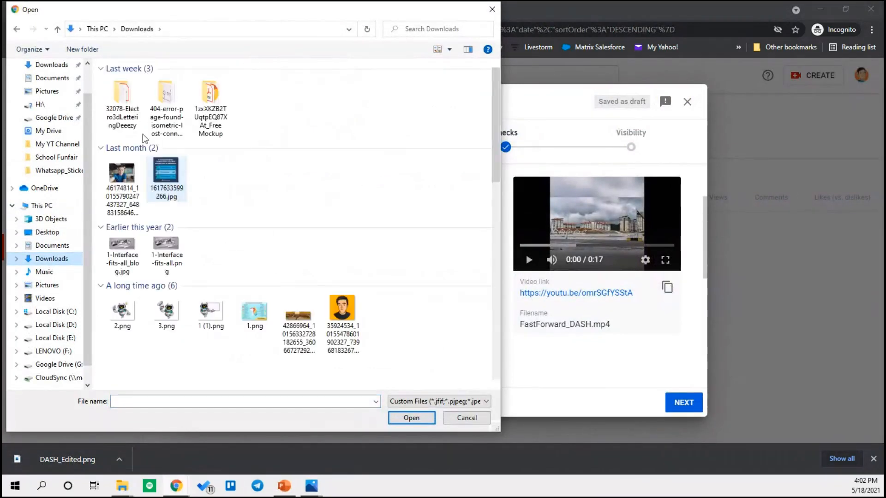
left_click(122, 92)
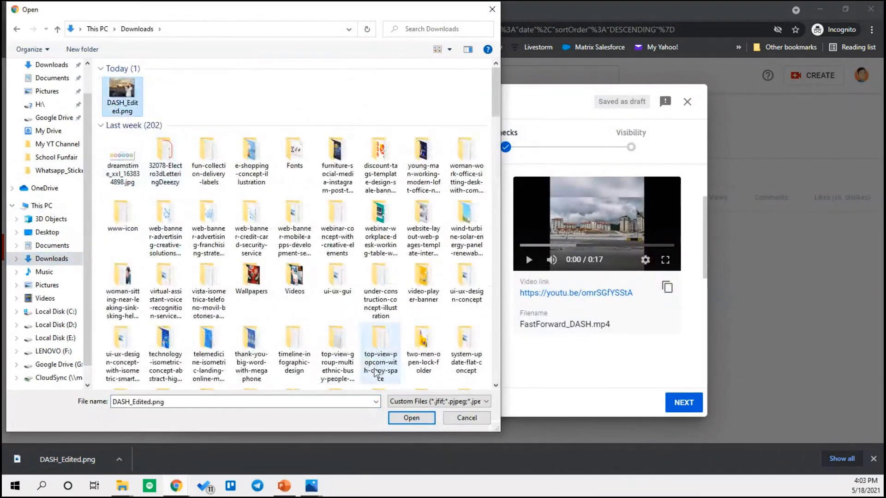
left_click(411, 418)
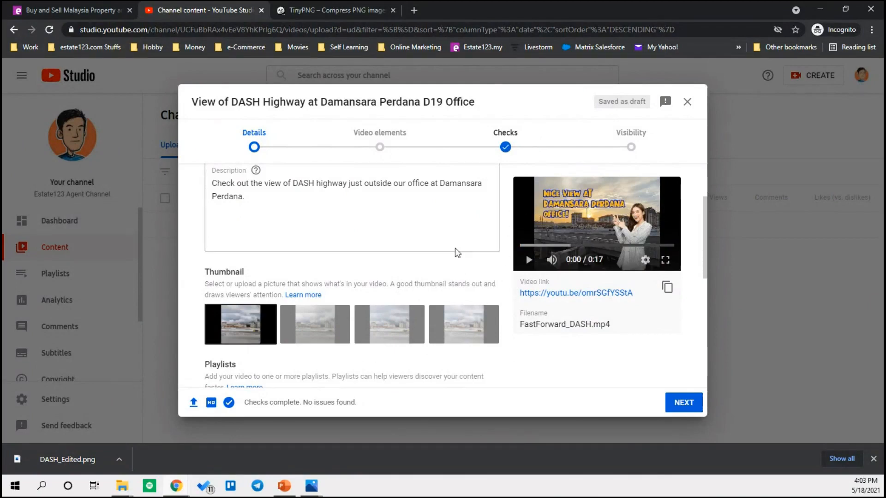
- From the video's playlist selector, create a new public playlist named 'Damansara Perdana'
scroll(491, 242, "down", 2)
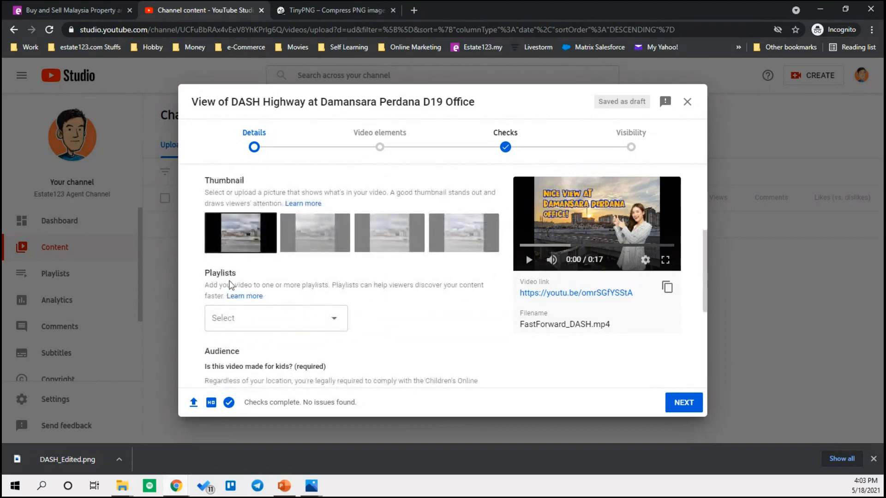
scroll(230, 284, "down", 2)
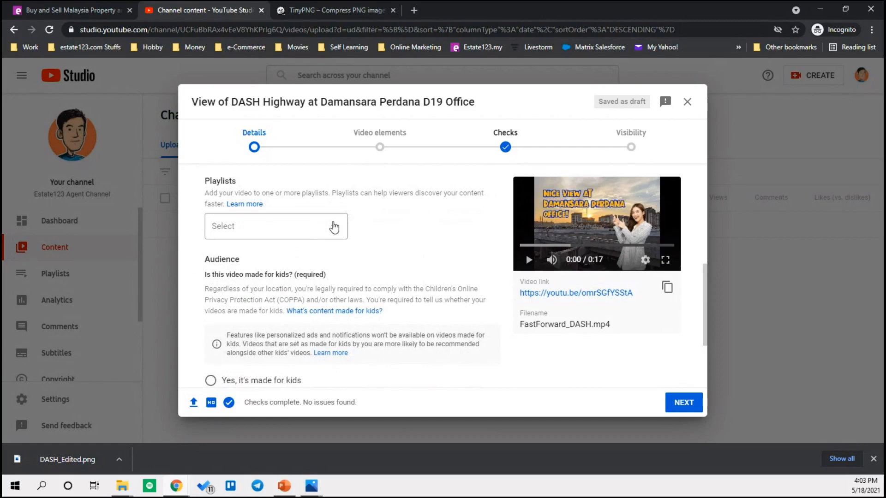
left_click(335, 228)
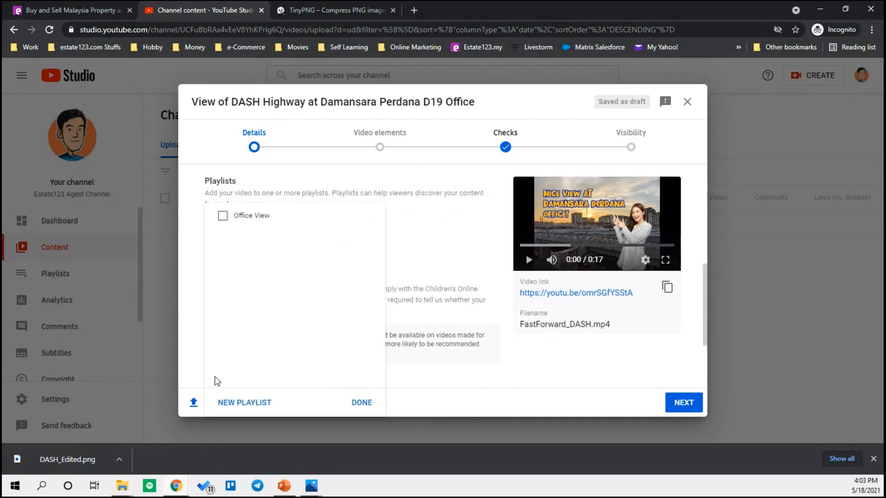
left_click(246, 402)
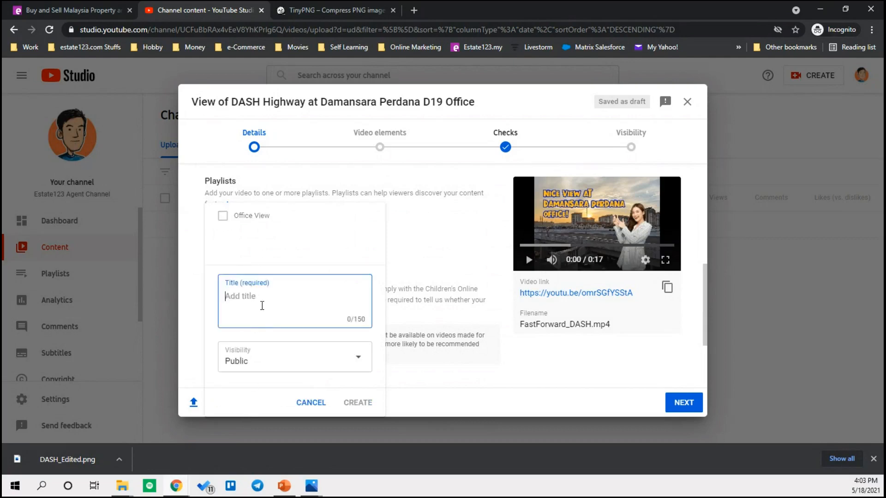
type("Damansara Per")
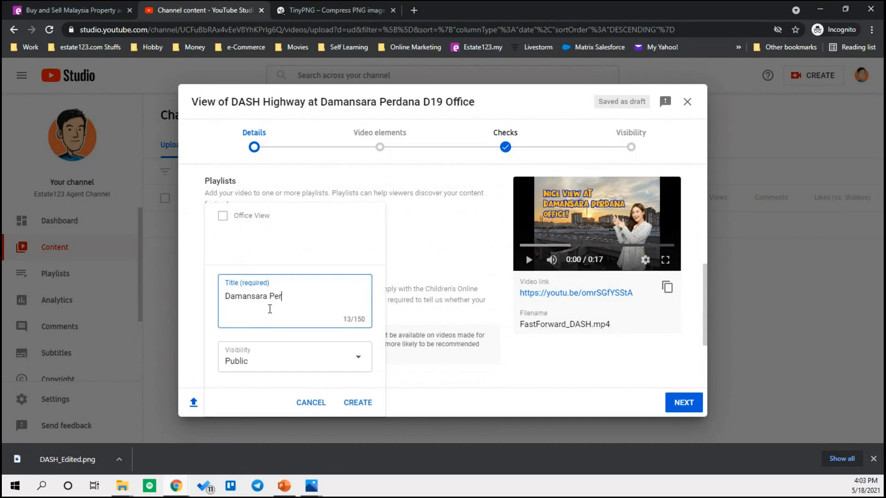
type("dana")
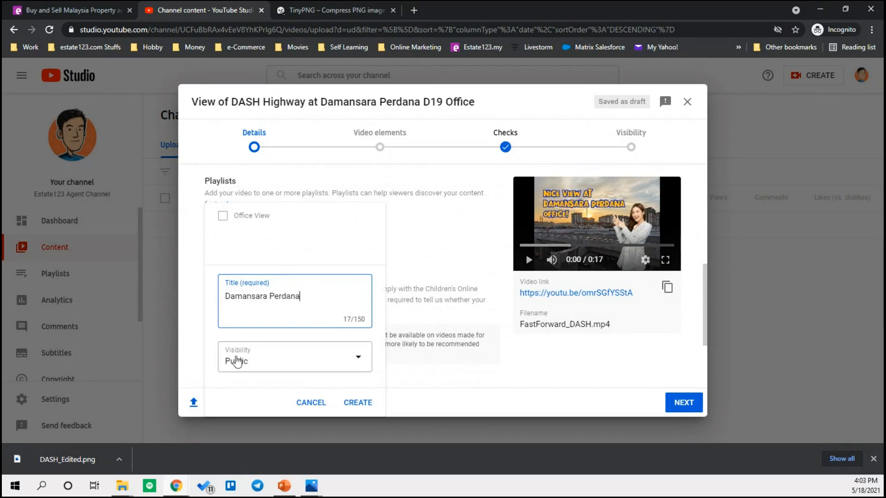
left_click(253, 363)
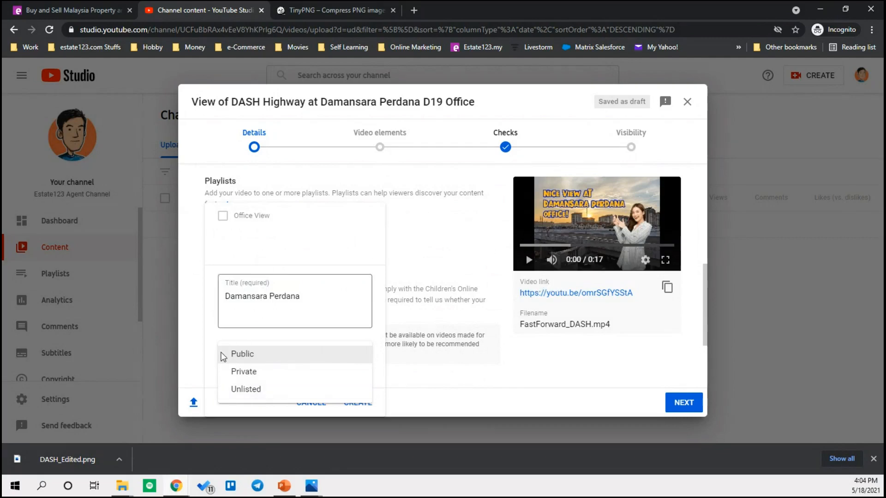
left_click(248, 360)
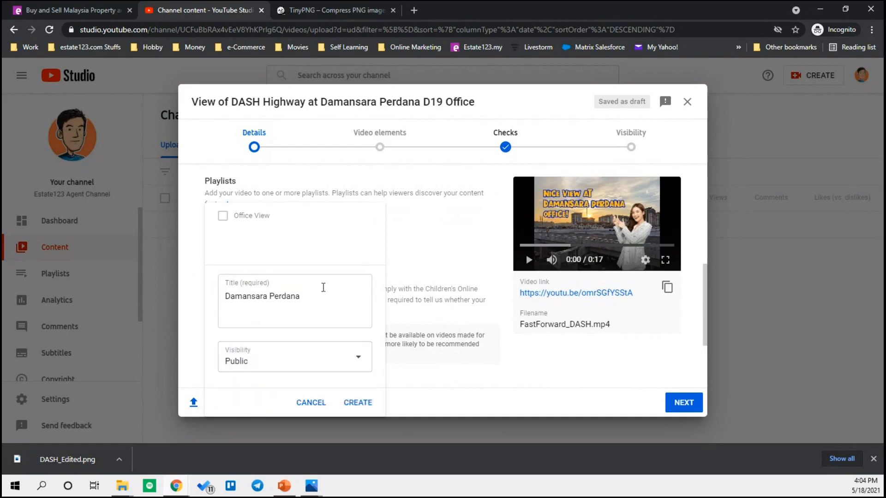
left_click(355, 405)
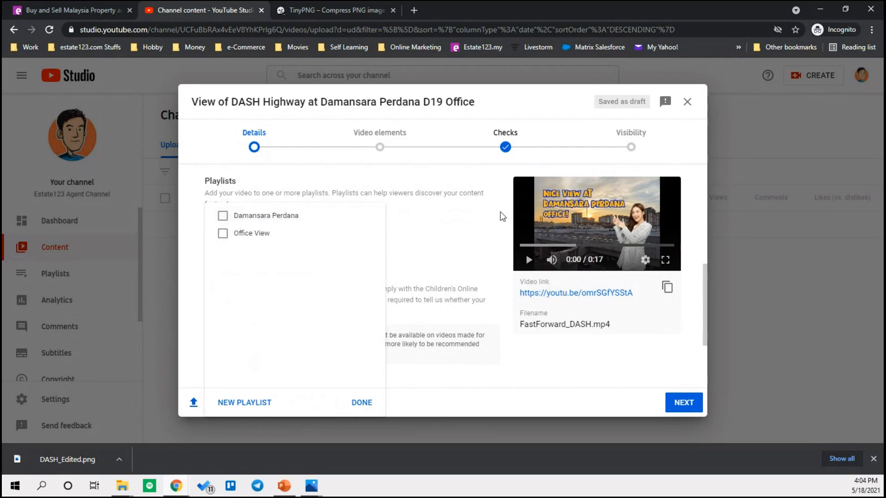
- Tick the Damansara Perdana and Office View playlists and confirm the selection with Done
left_click(222, 220)
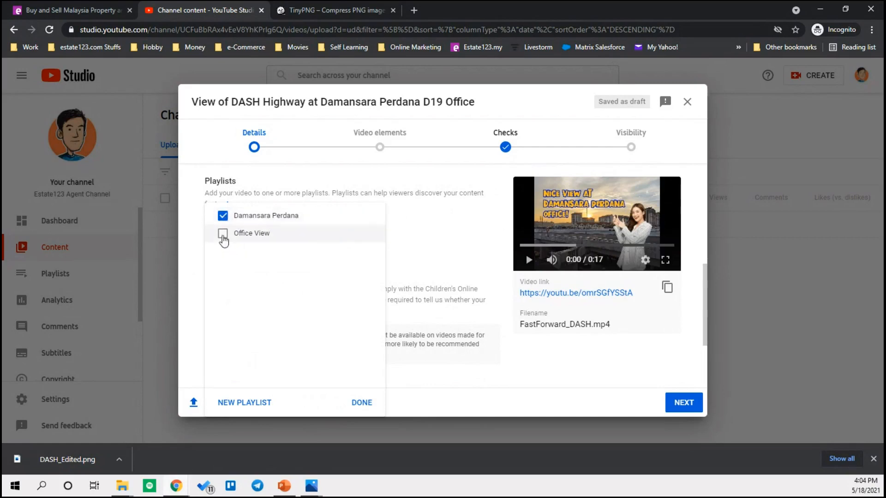
left_click(223, 234)
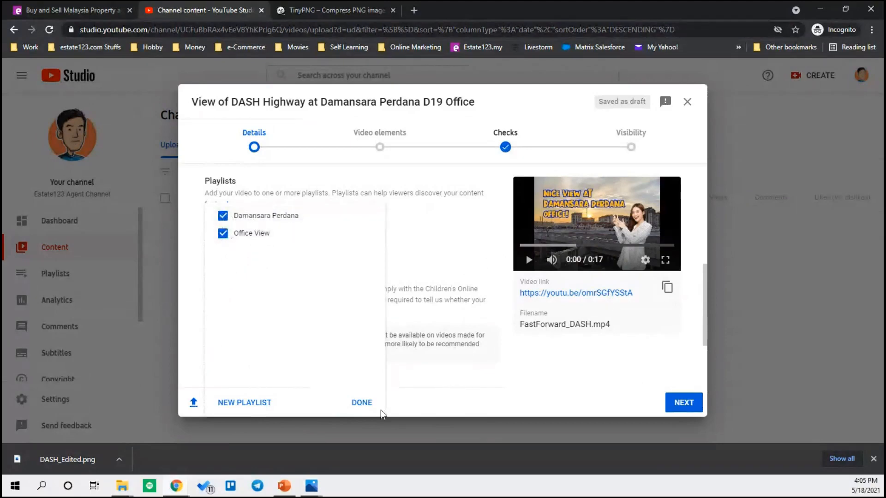
left_click(361, 402)
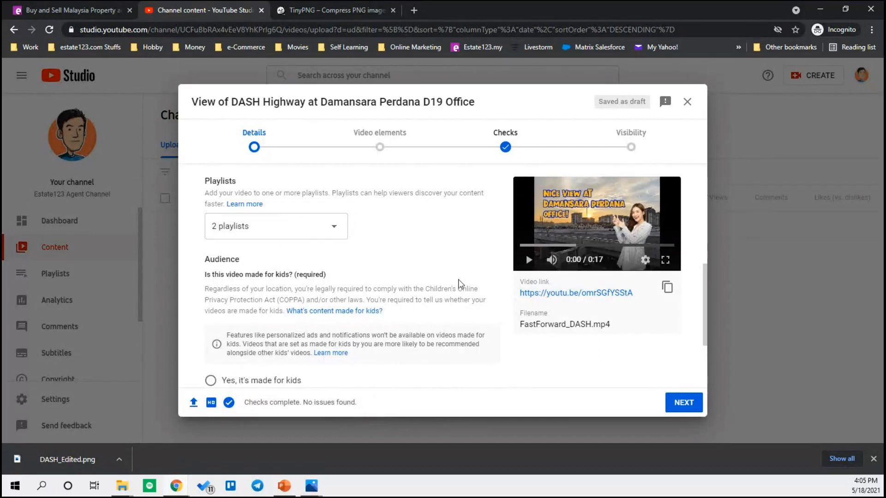
- Set the audience to 'No, it's not made for kids'
scroll(461, 270, "down", 3)
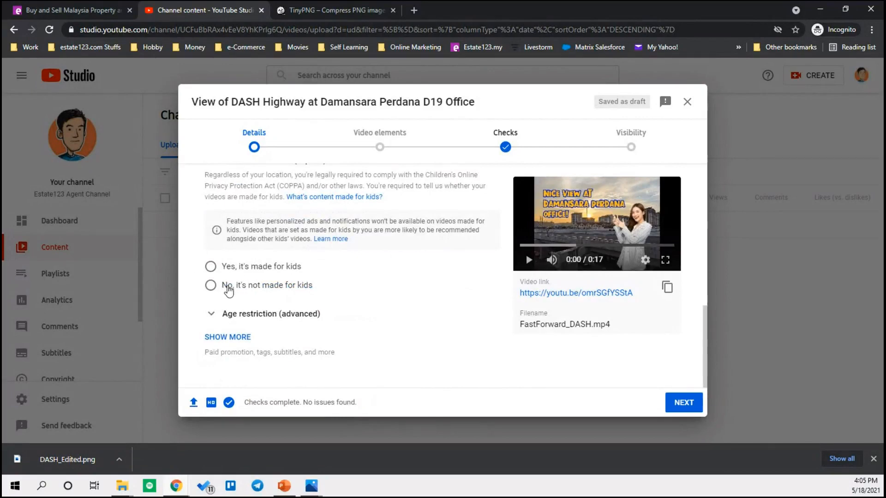
left_click(210, 289)
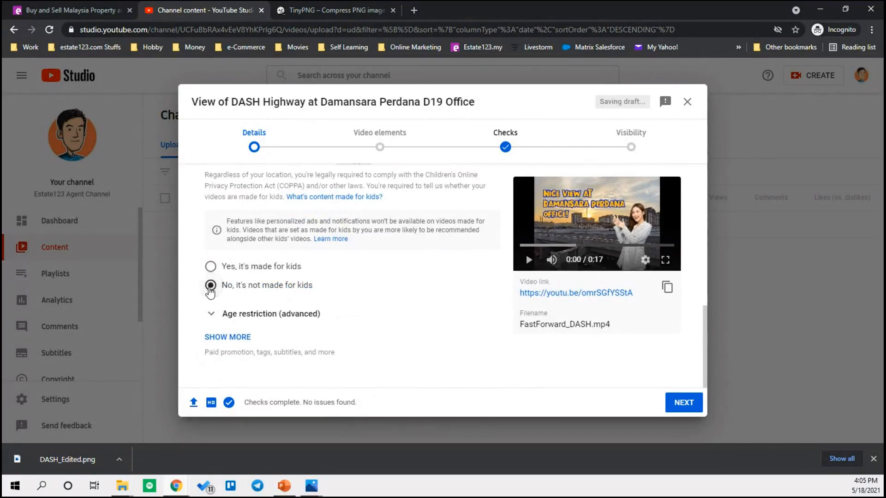
left_click(211, 268)
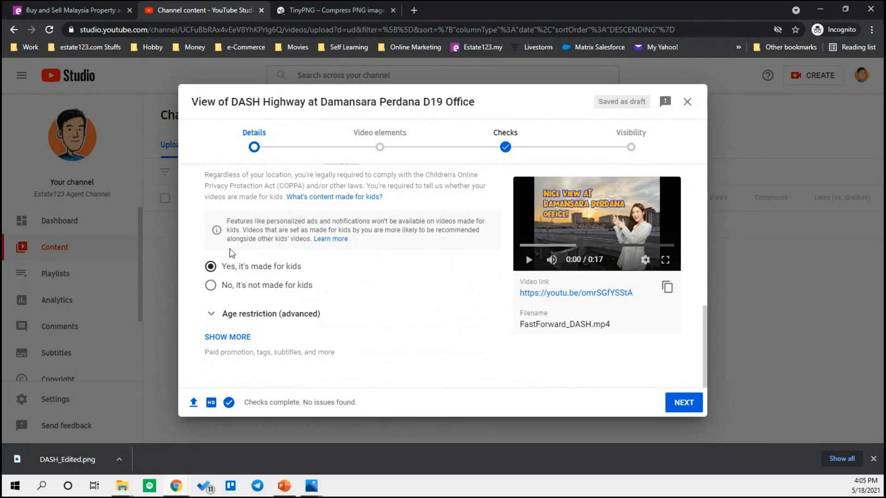
left_click(210, 285)
- Check the age restriction options, then show more details and place the cursor in Tags
left_click(210, 316)
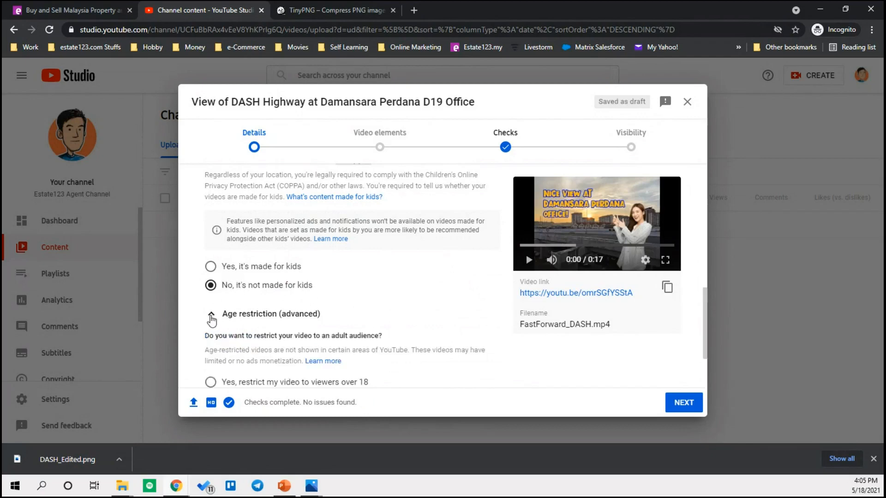
scroll(211, 317, "down", 2)
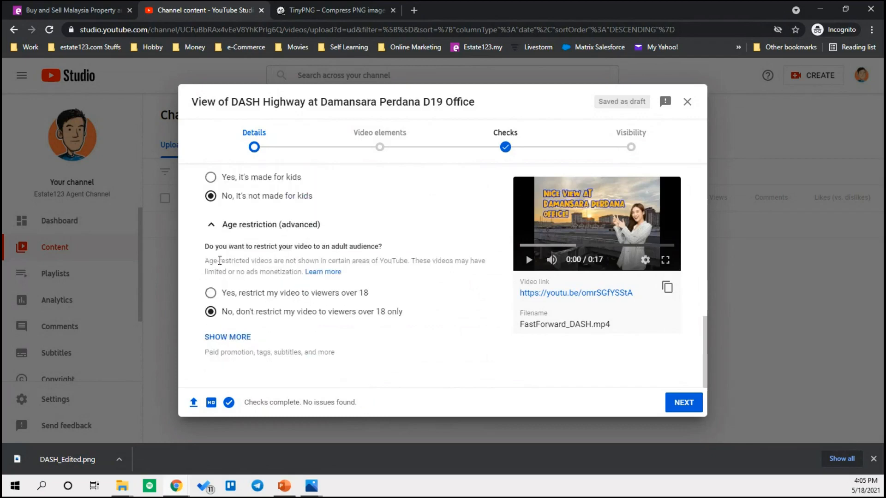
left_click(211, 225)
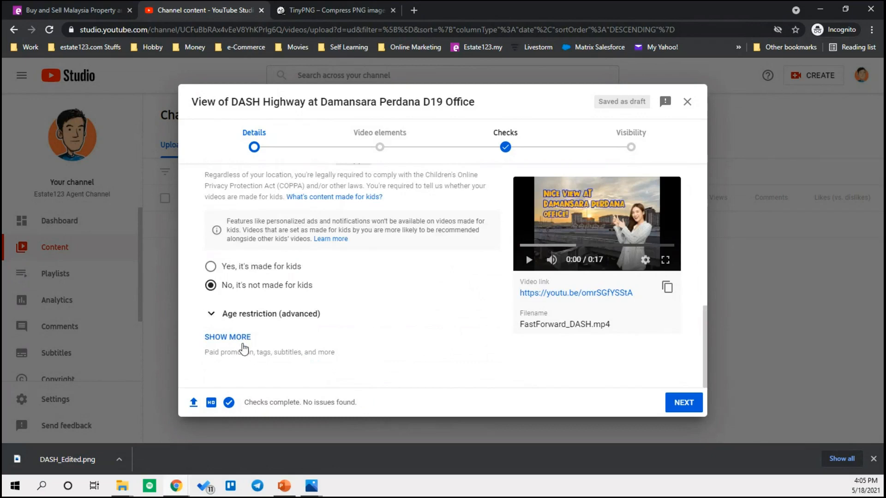
left_click(228, 339)
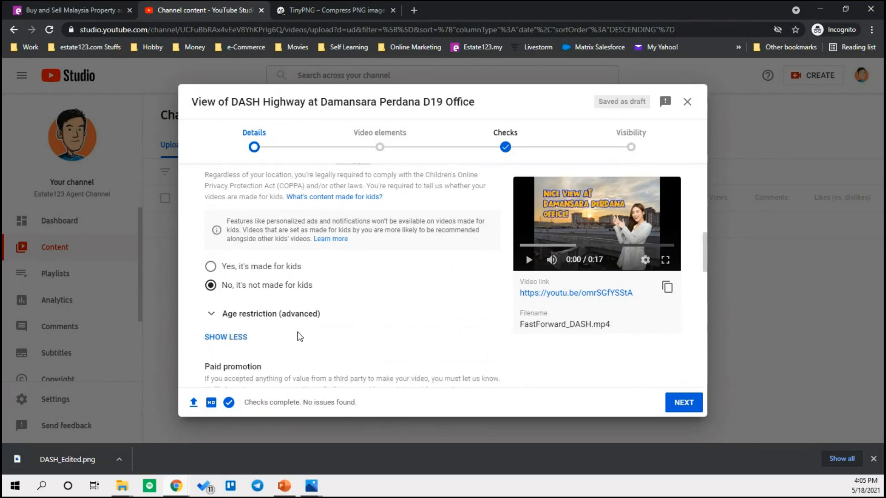
scroll(295, 300, "down", 8)
scroll(275, 239, "up", 2)
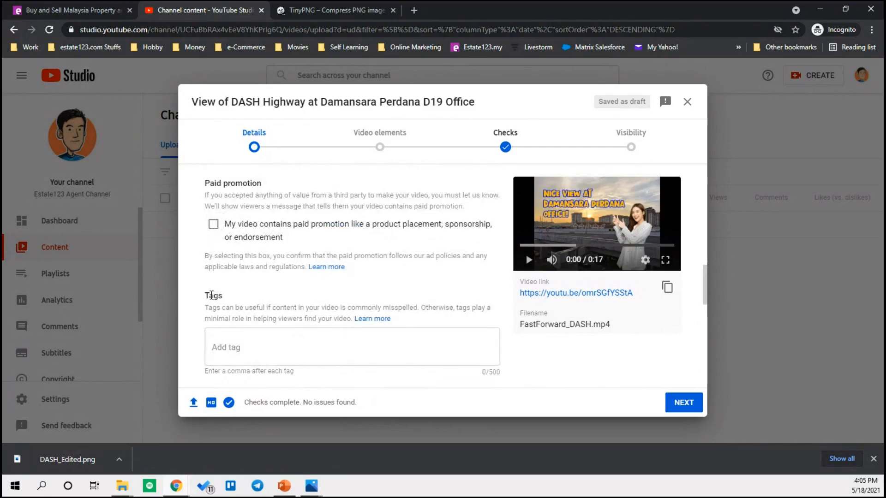
left_click(231, 352)
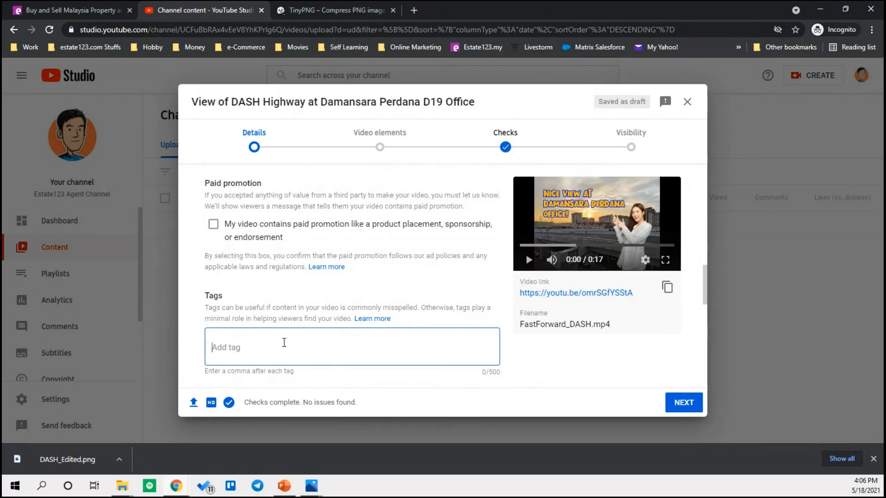
- Add the tags 'damansara perdana', 'DASH Highway' and 'D19 Office' to the video
type("damansara perdana")
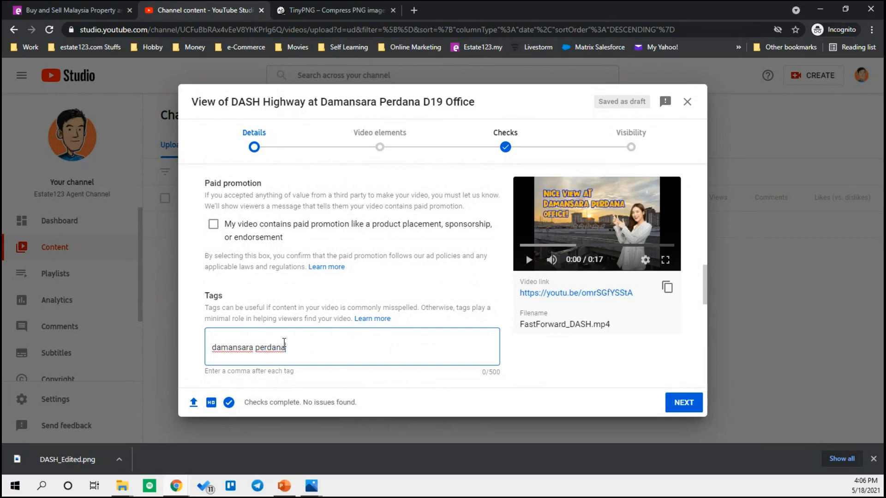
key("Return")
scroll(285, 343, "down", 3)
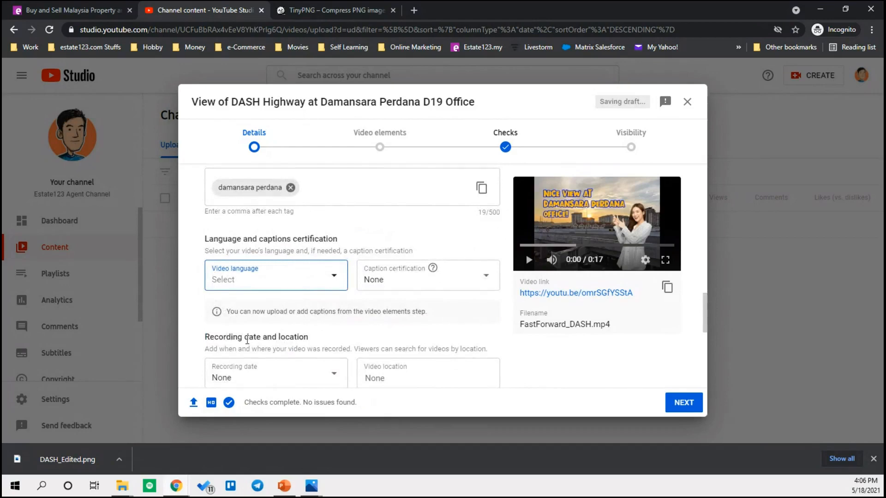
scroll(268, 346, "down", 2)
scroll(259, 323, "up", 4)
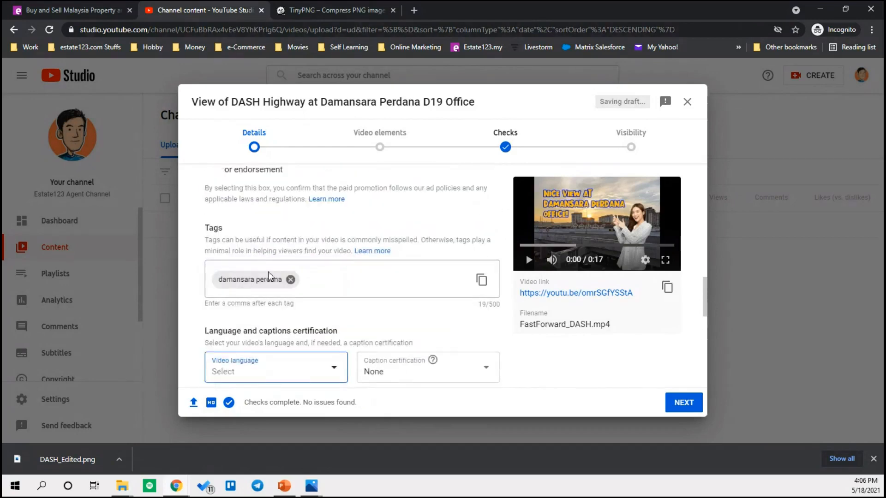
left_click(307, 279)
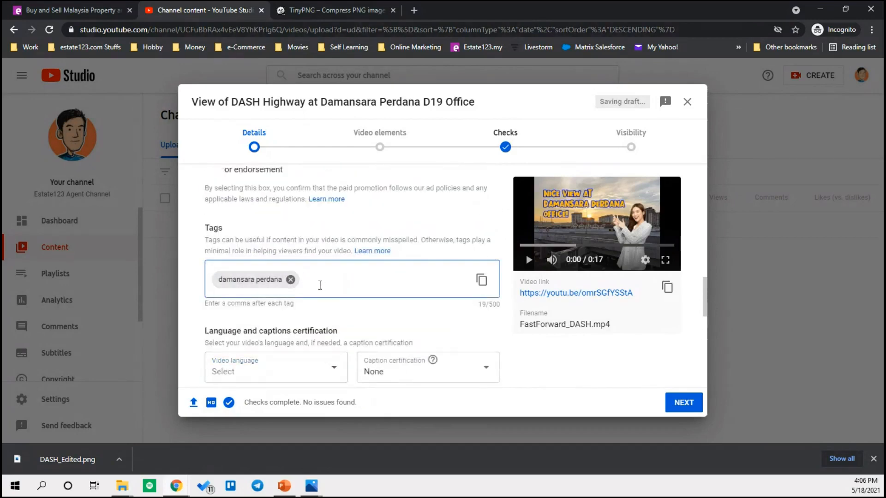
type("DASH hig")
type(" High")
type("way")
key("comma")
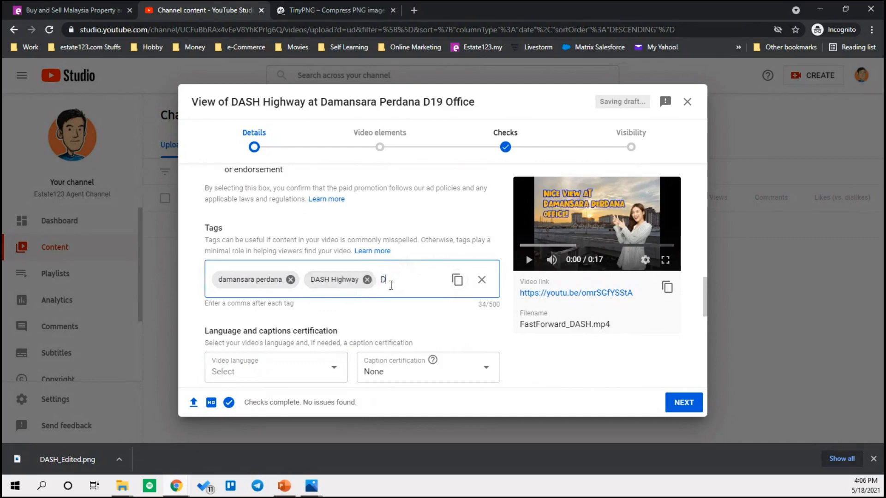
type("D19 Office")
key("comma")
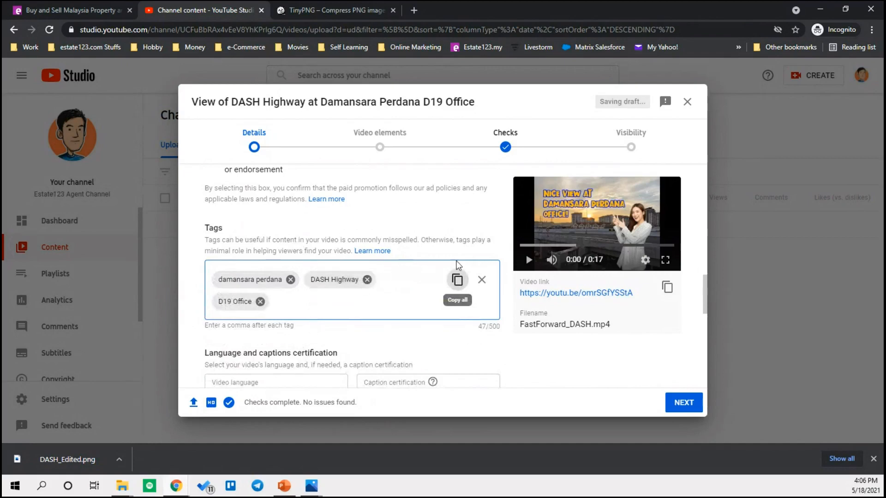
scroll(458, 264, "down", 3)
scroll(310, 199, "down", 2)
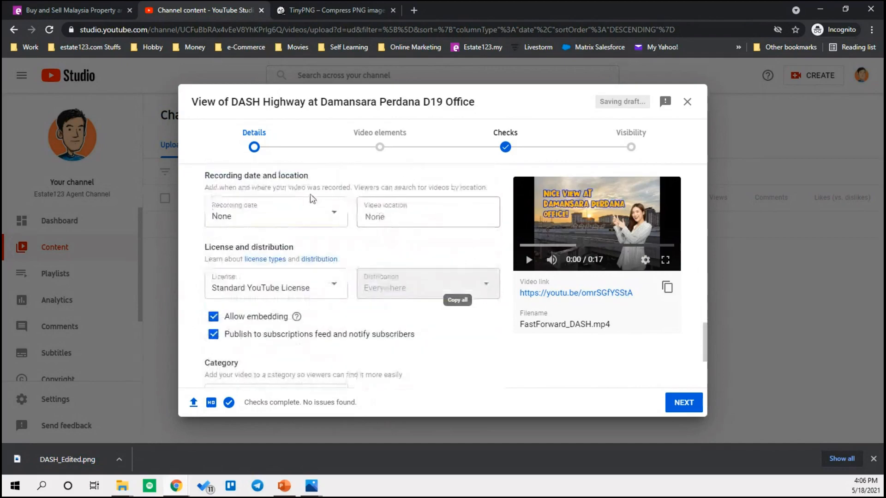
scroll(461, 284, "down", 2)
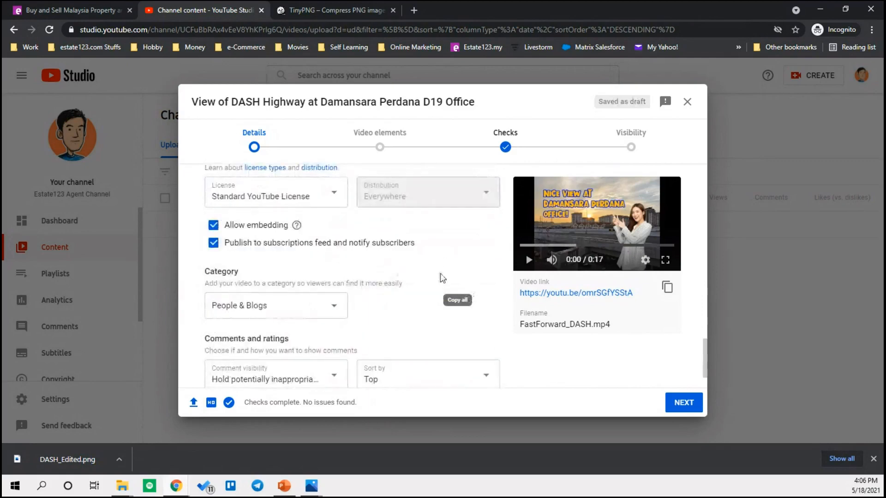
scroll(441, 277, "down", 1)
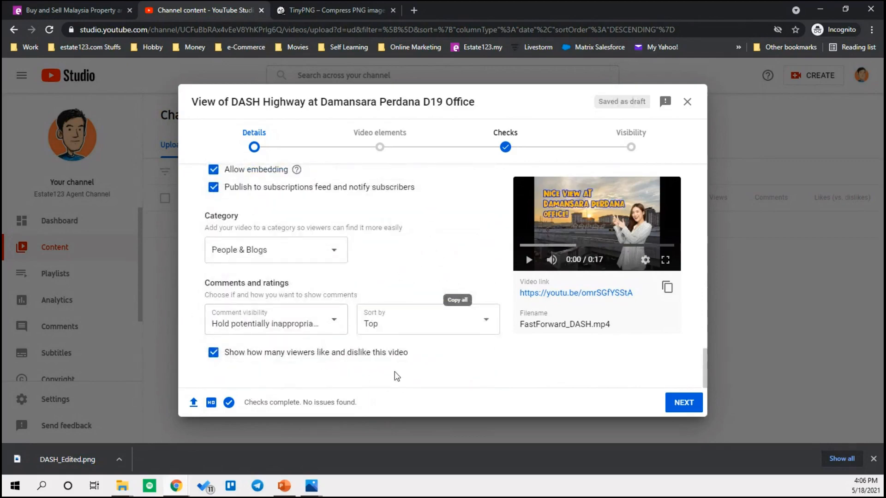
left_click(337, 251)
left_click_drag(343, 270, 338, 376)
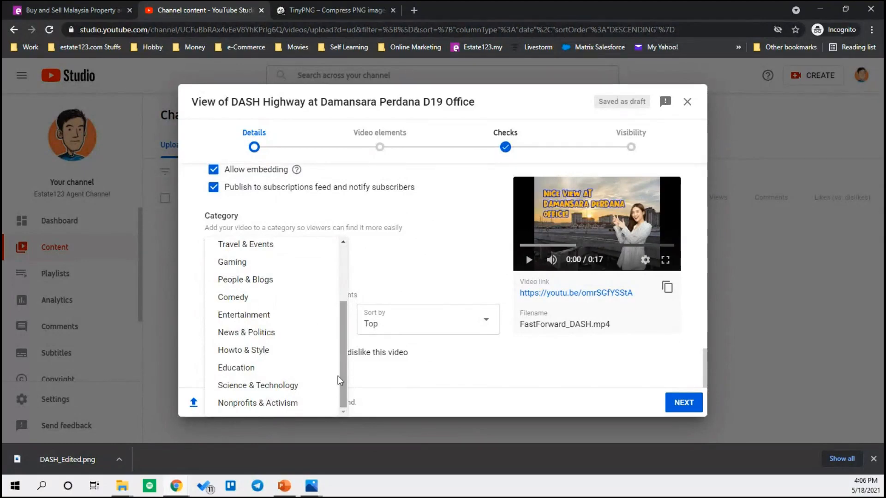
left_click(267, 280)
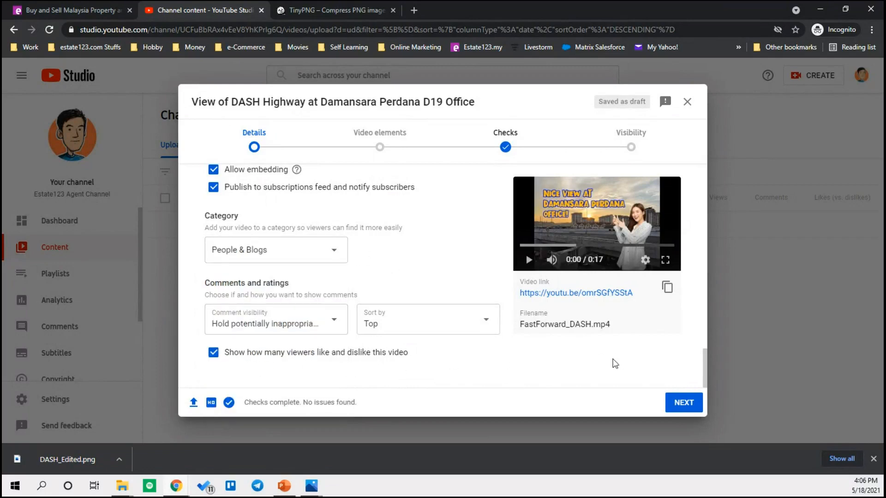
scroll(432, 318, "up", 15)
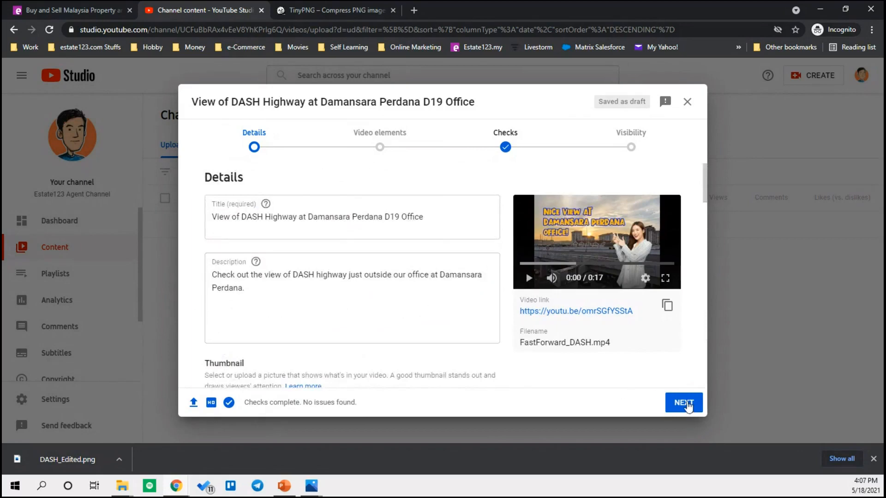
- Advance through Video elements and Checks, dismissing the checks introduction, to reach Visibility
left_click(687, 405)
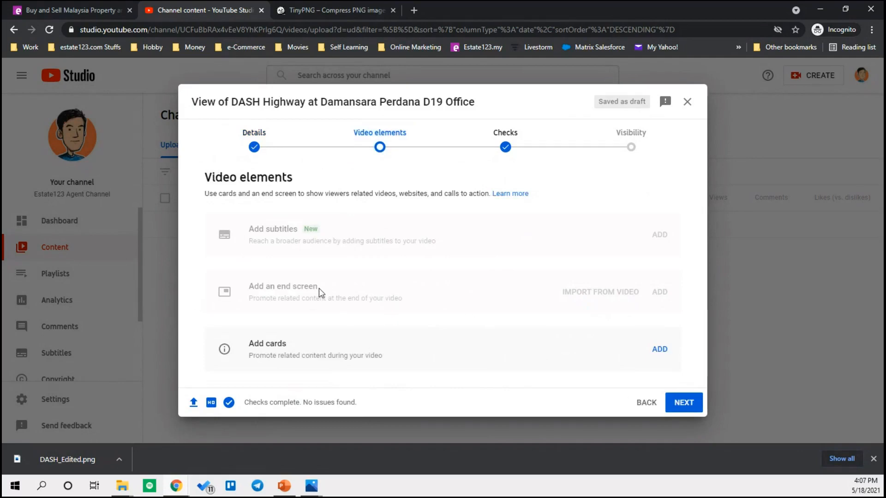
left_click(683, 402)
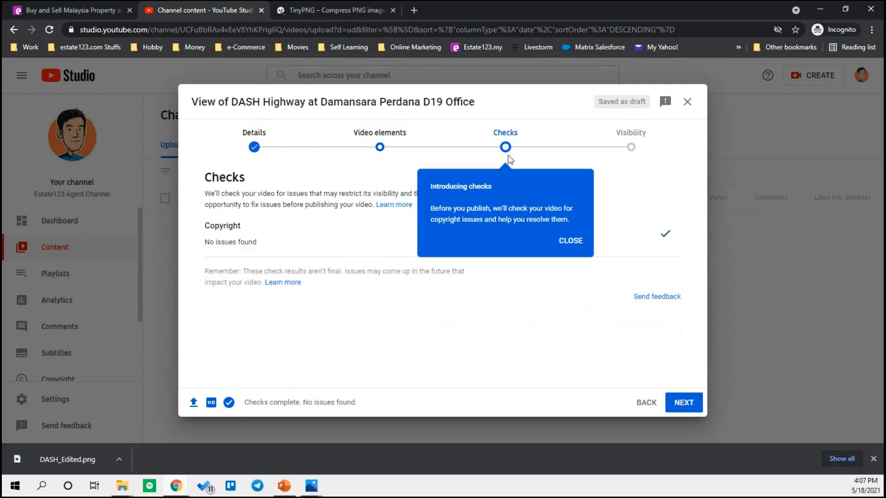
left_click(577, 242)
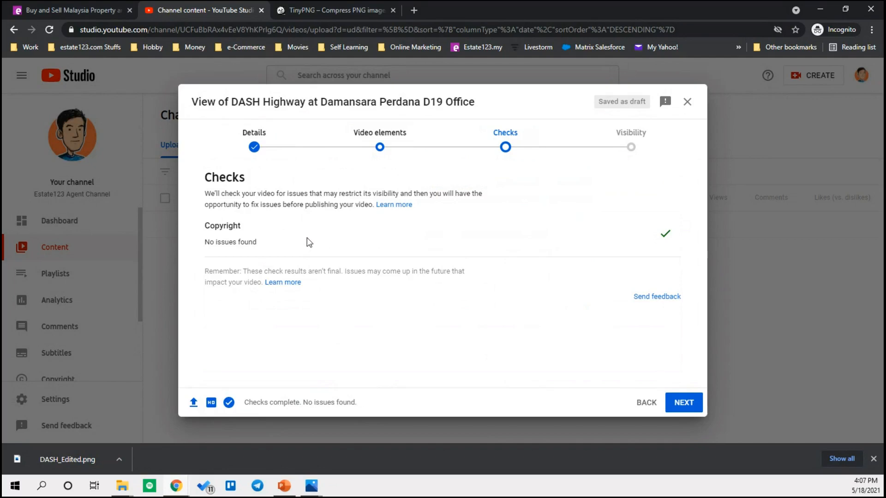
left_click(699, 412)
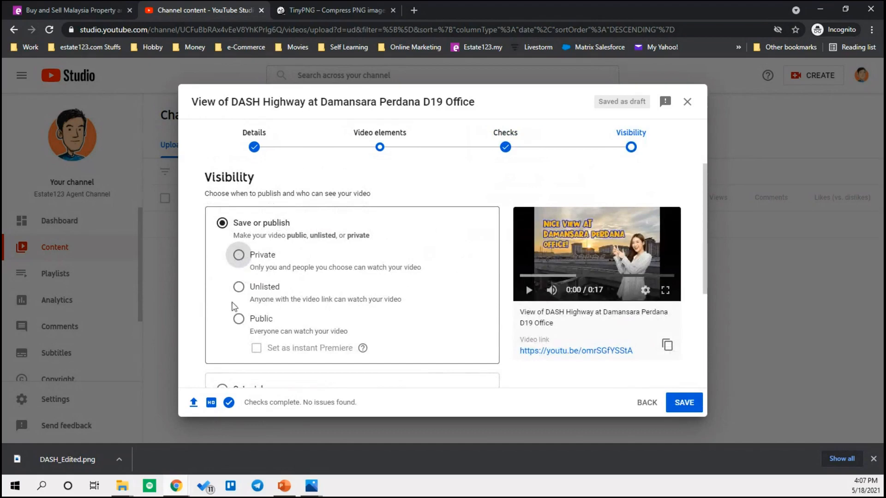
- Choose the Public visibility option under Save or publish
left_click(239, 319)
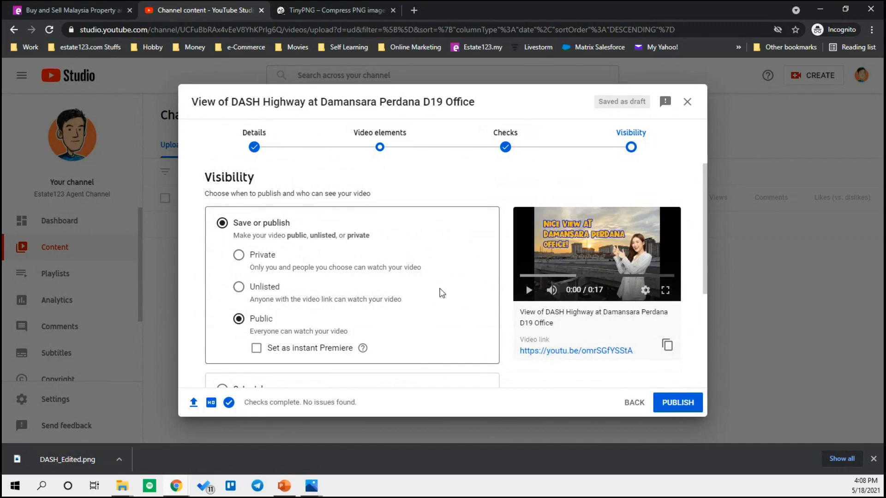
scroll(441, 293, "down", 2)
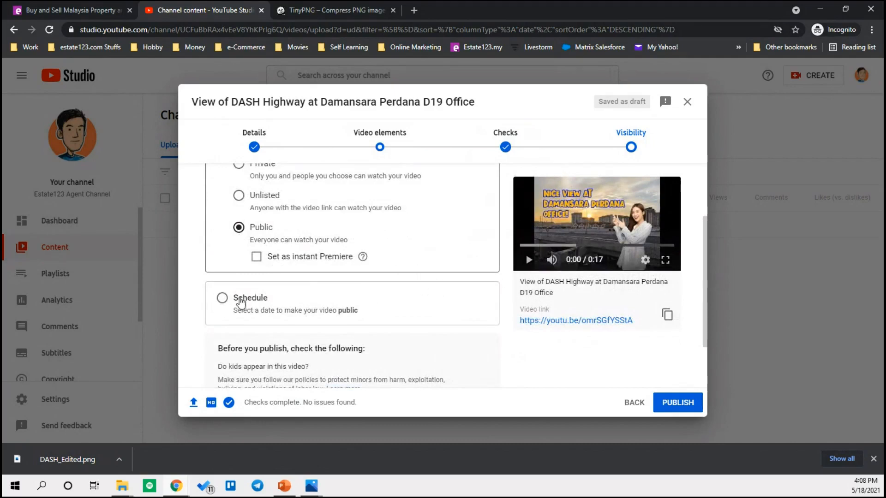
left_click(223, 300)
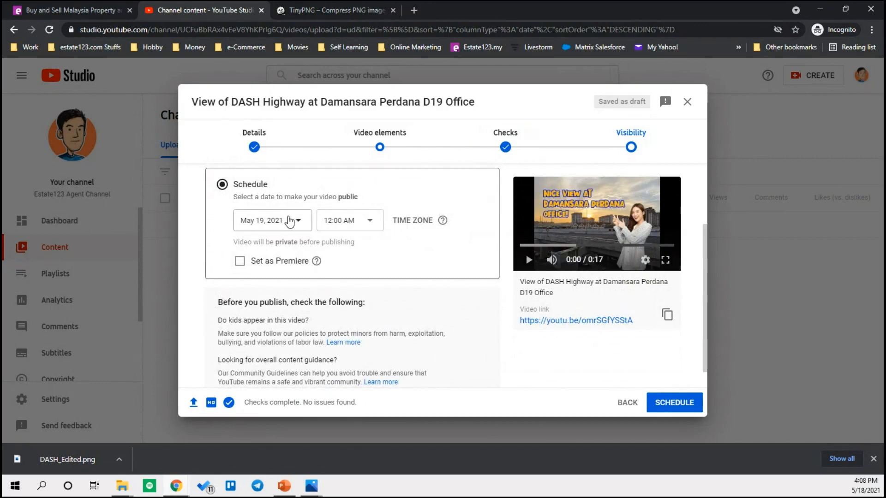
left_click(296, 220)
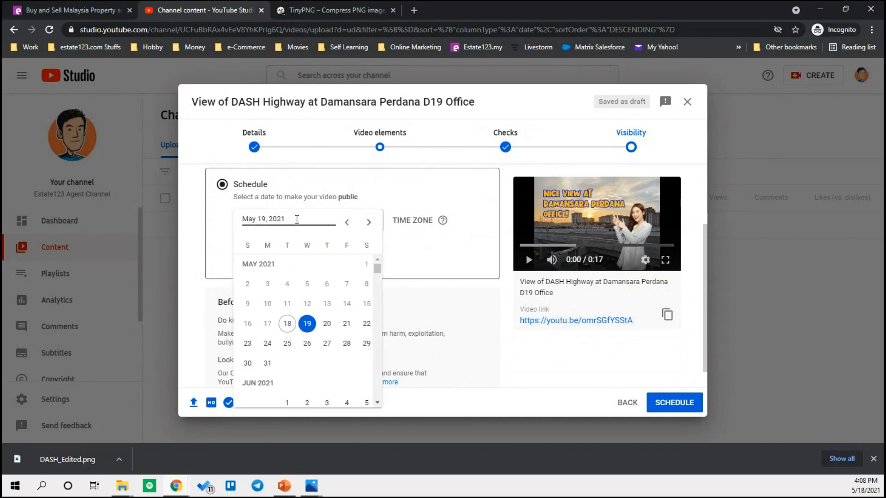
left_click(347, 325)
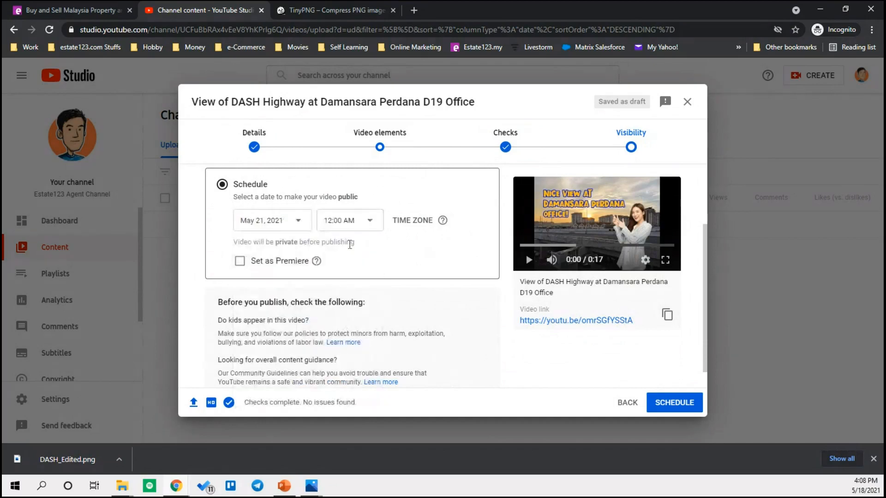
left_click(409, 224)
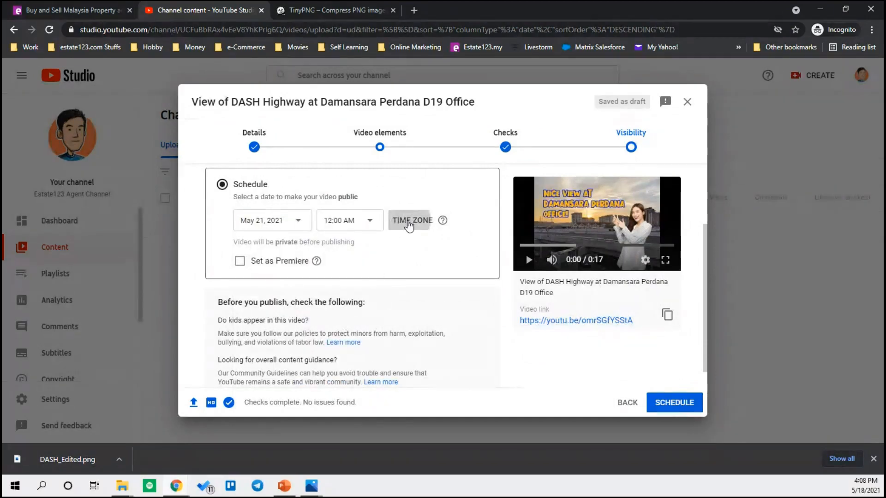
left_click_drag(441, 232, 451, 364)
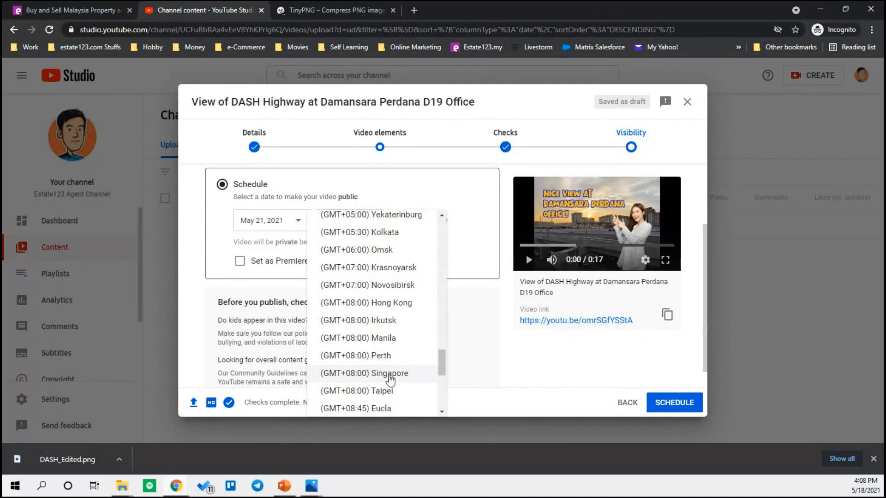
left_click(390, 374)
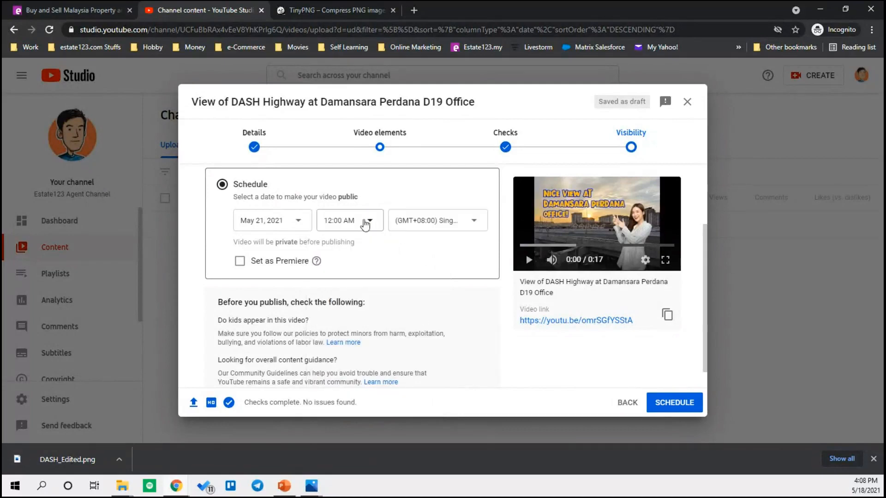
left_click(365, 222)
left_click_drag(378, 223, 372, 290)
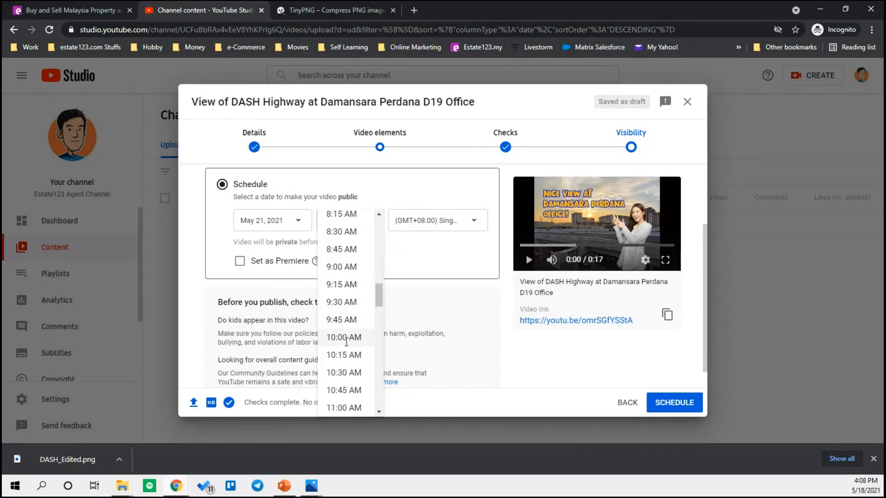
left_click(338, 336)
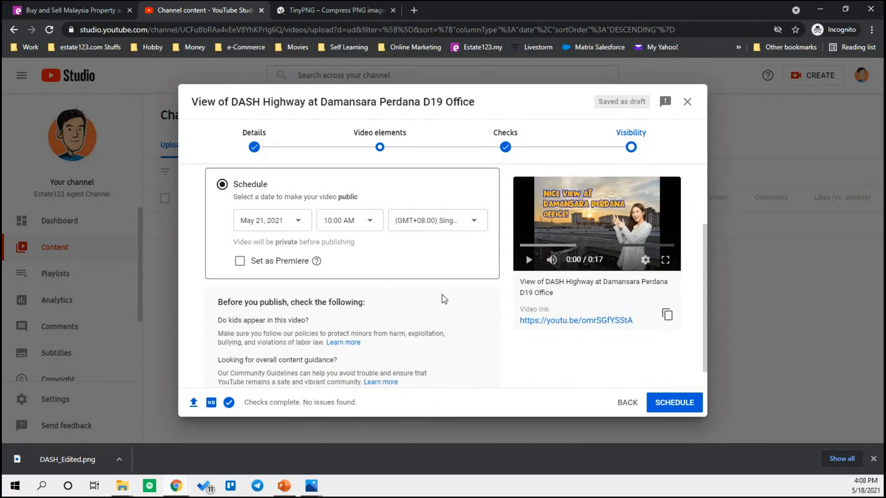
scroll(442, 299, "up", 2)
left_click(222, 223)
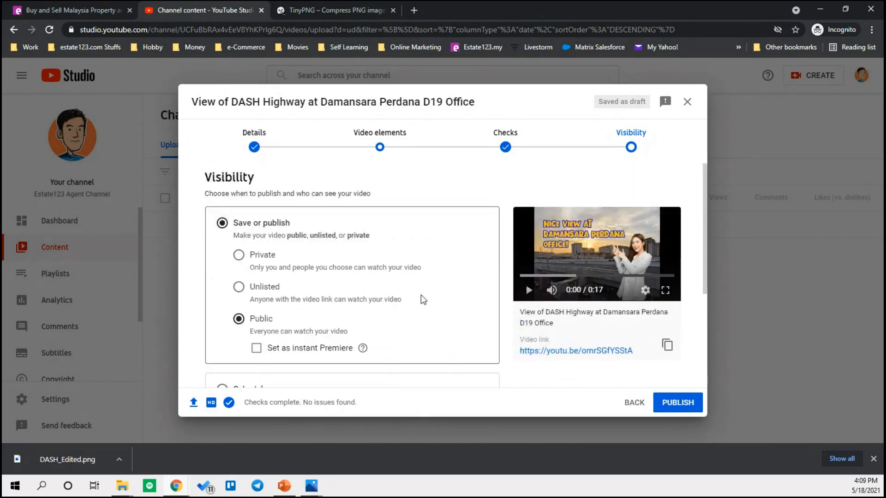
- Publish the video, look through the share options, and close the Video published dialog
scroll(421, 296, "down", 3)
scroll(360, 286, "up", 3)
left_click(674, 405)
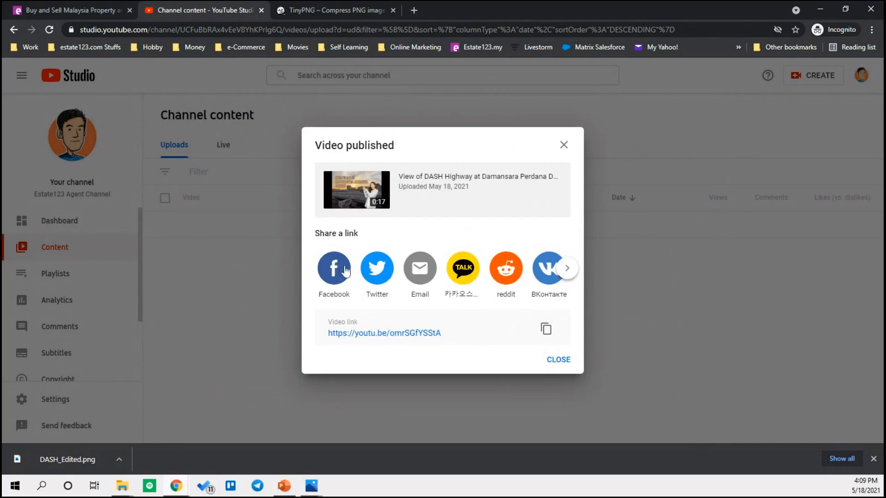
left_click(569, 272)
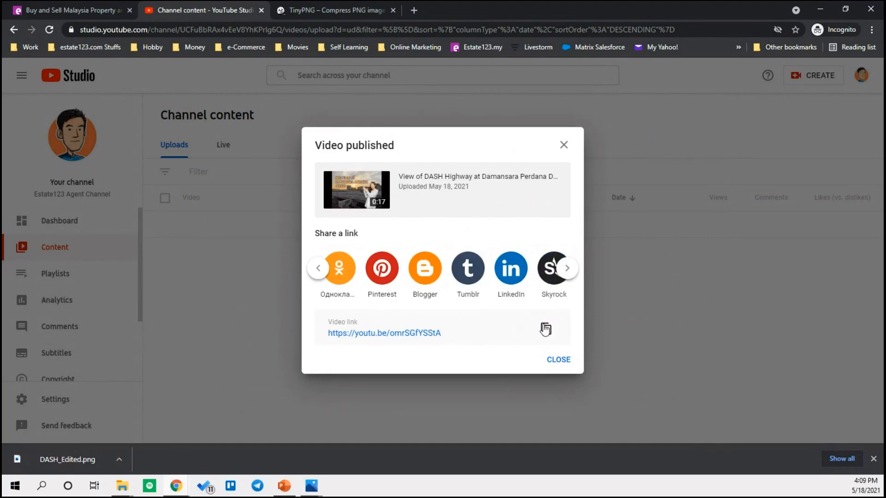
left_click(559, 360)
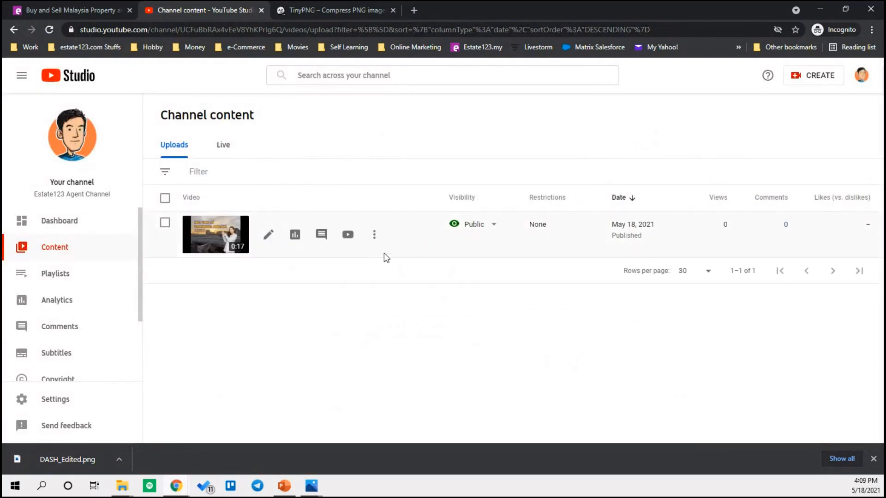
- Open the video's View on YouTube link from its Channel content row
left_click(348, 235)
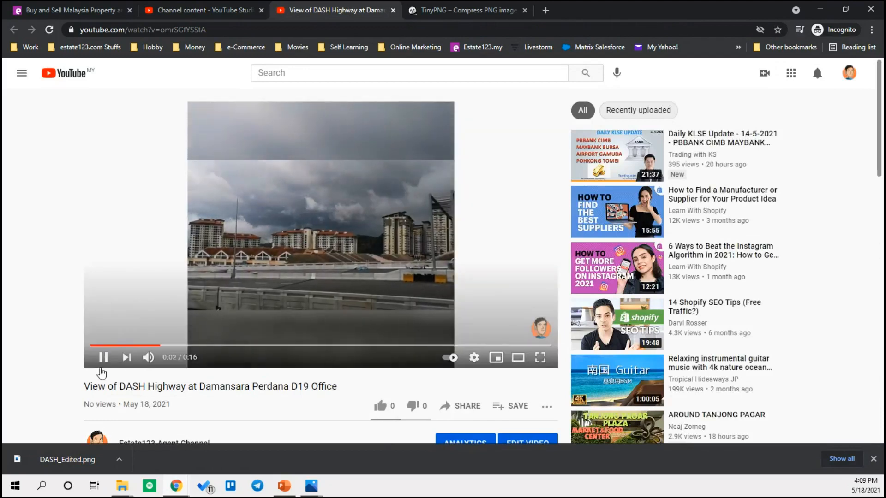
- Pause the YouTube video, then switch to PowerPoint and start the slide show
left_click(103, 358)
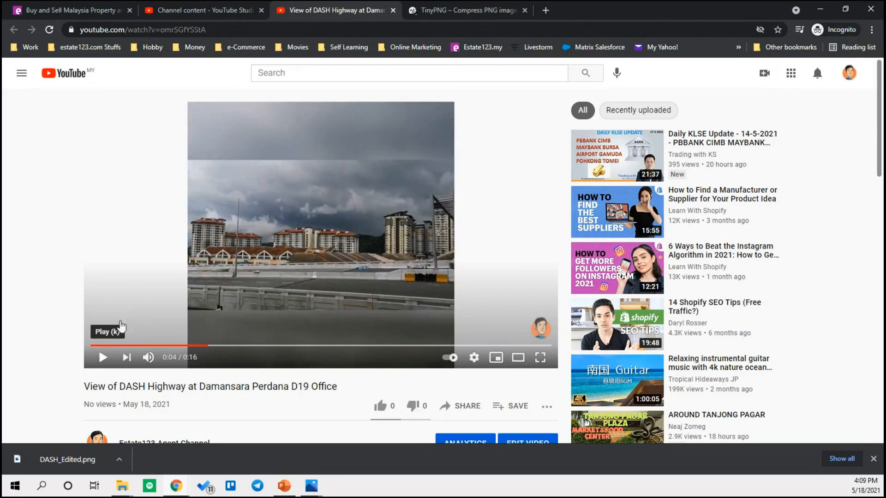
mouse_move(542, 338)
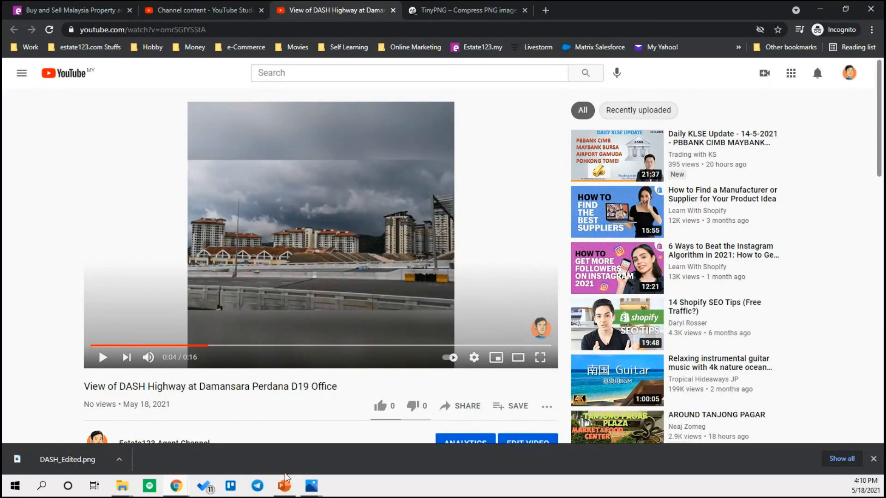
left_click(285, 489)
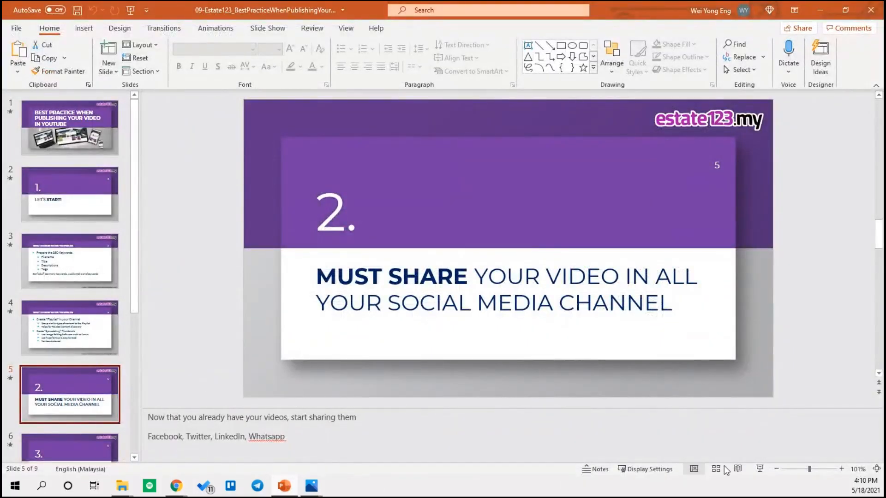
left_click(759, 468)
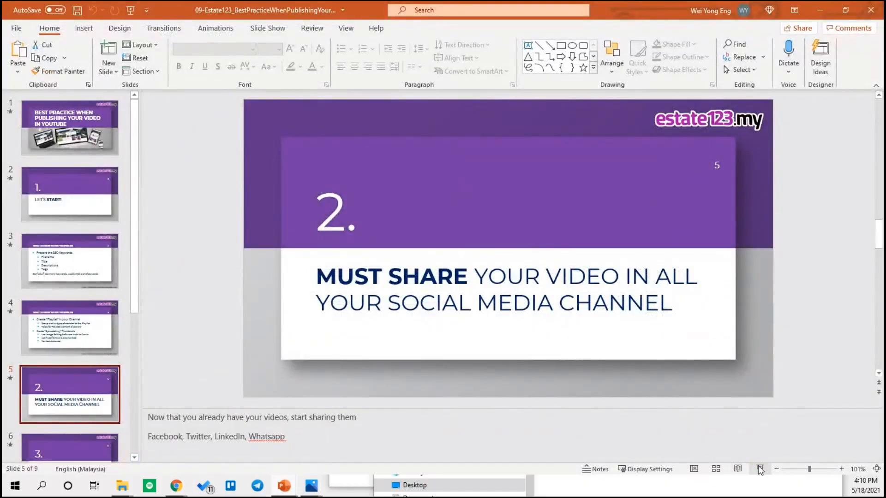